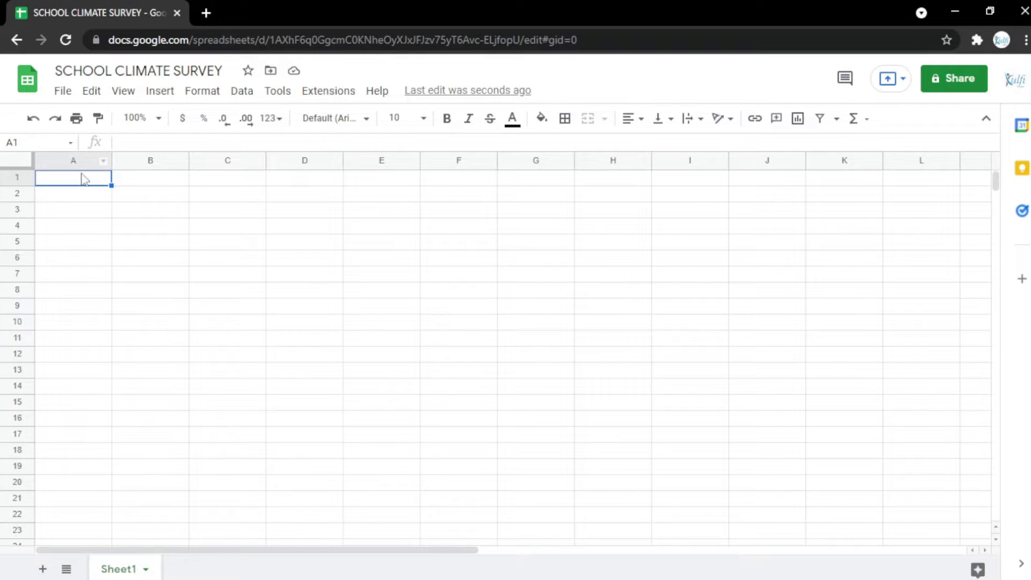
Step: Load the School Climate Survey template from the Kulfi Forms add-on and look through its Dashboard, Responses, Questions and Settings sheets
{"action": "left_click", "coordinate": [320, 92]}
{"action": "mouse_move", "coordinate": [375, 252]}
{"action": "left_click", "coordinate": [559, 249]}
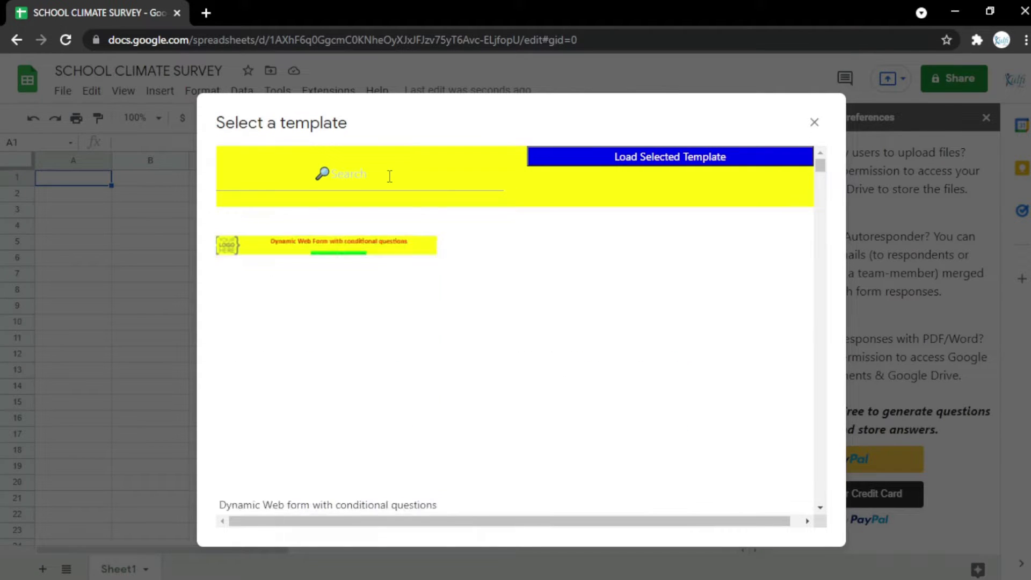
{"action": "type", "text": "school climate"}
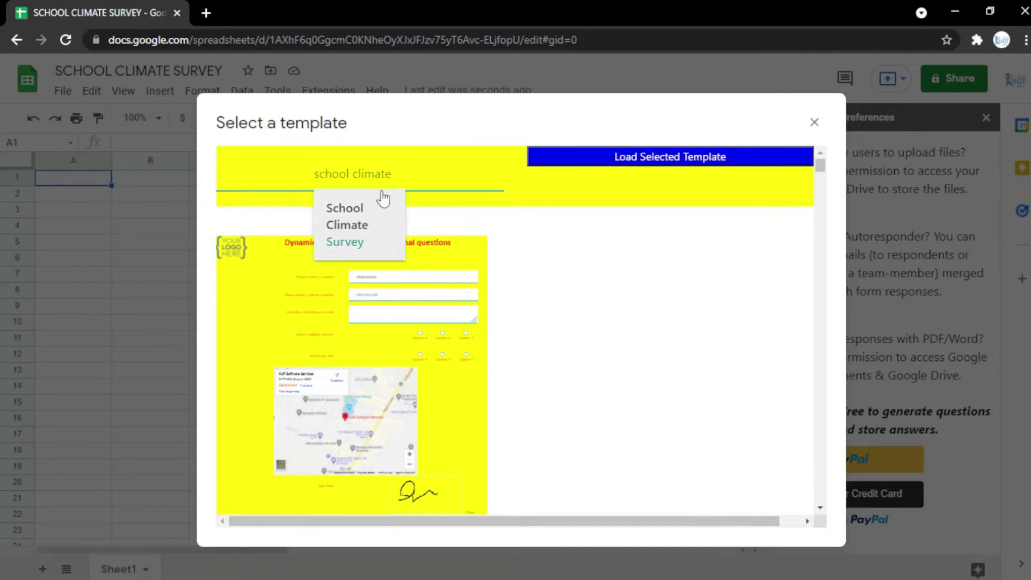
{"action": "left_click", "coordinate": [359, 224]}
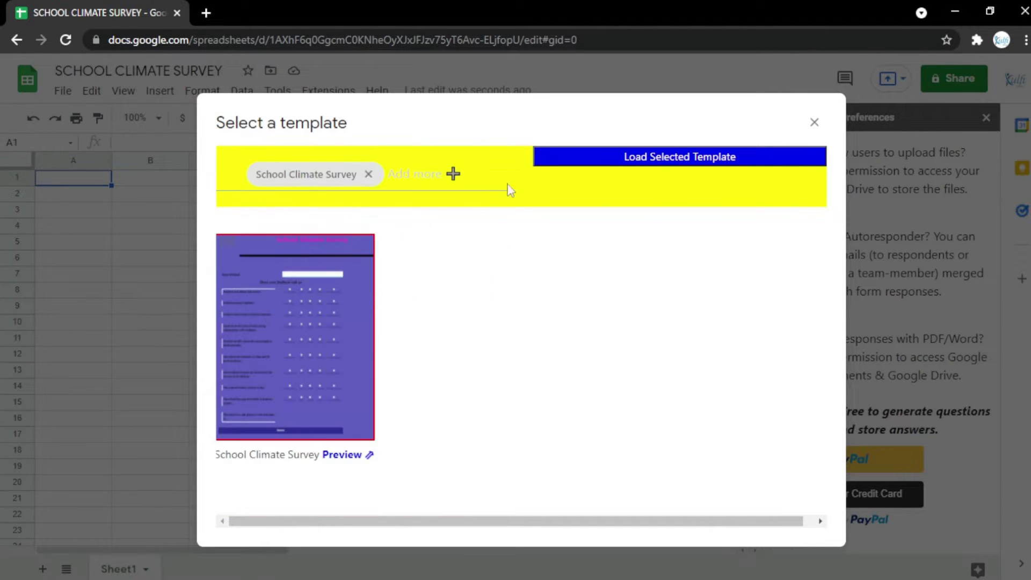
{"action": "left_click", "coordinate": [679, 169]}
{"action": "left_click", "coordinate": [536, 568]}
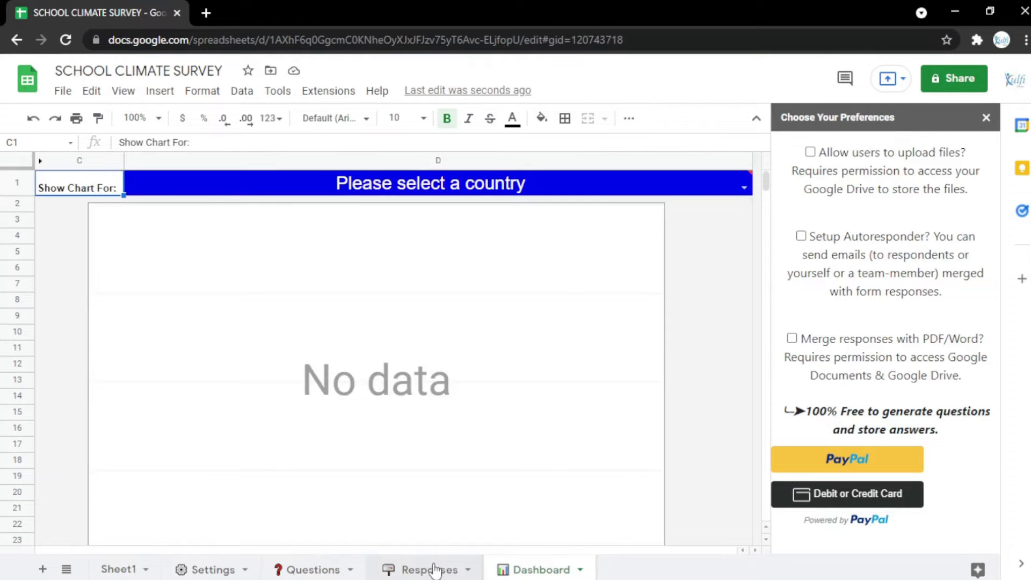
{"action": "left_click", "coordinate": [430, 568]}
{"action": "left_click", "coordinate": [293, 564]}
{"action": "left_click", "coordinate": [208, 569]}
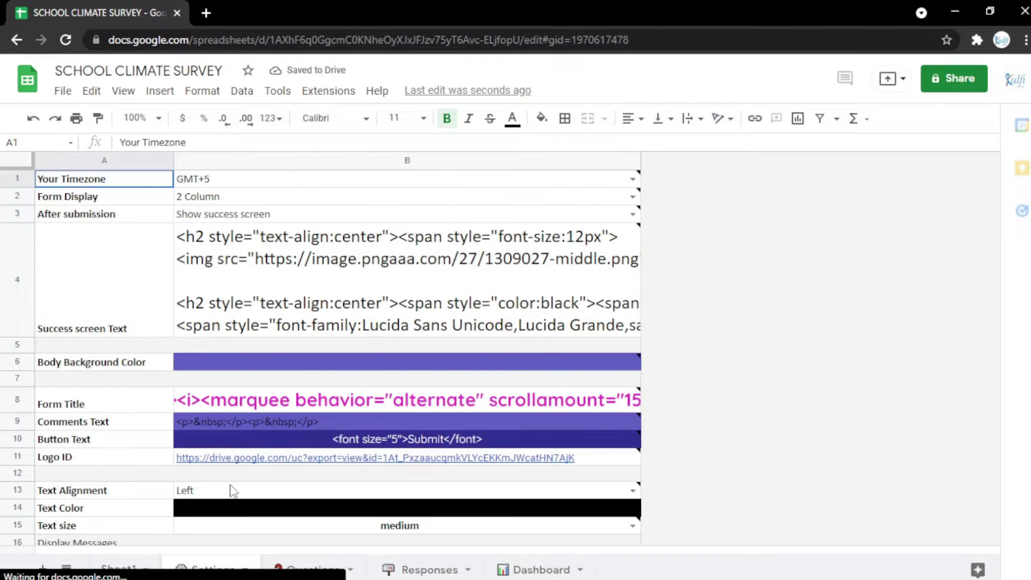
Step: Request the web form link from Kulfi Forms and authorize its script with the Google account, continuing past the unverified-app page
{"action": "left_click", "coordinate": [413, 91]}
{"action": "left_click", "coordinate": [428, 119]}
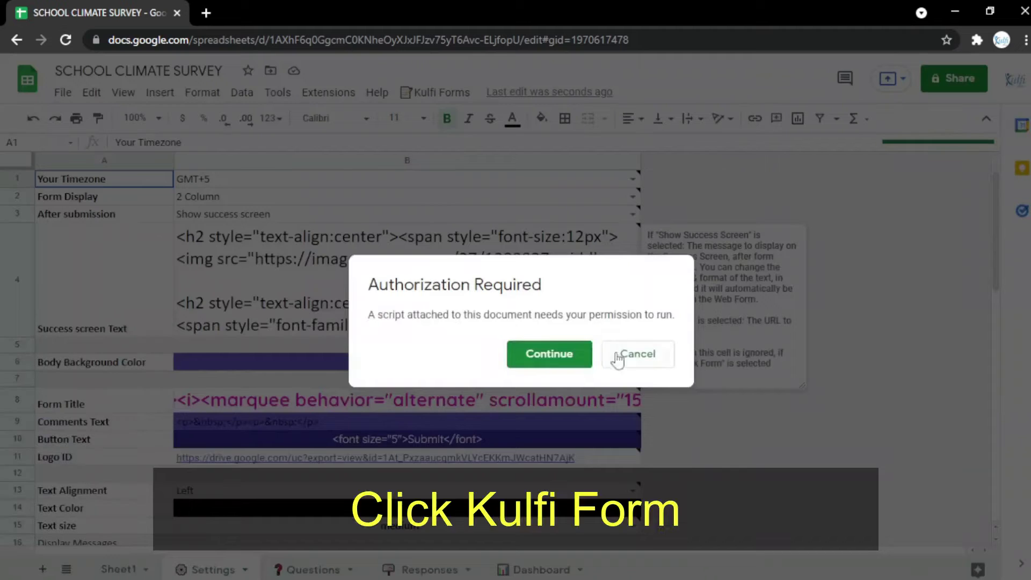
{"action": "left_click", "coordinate": [580, 355]}
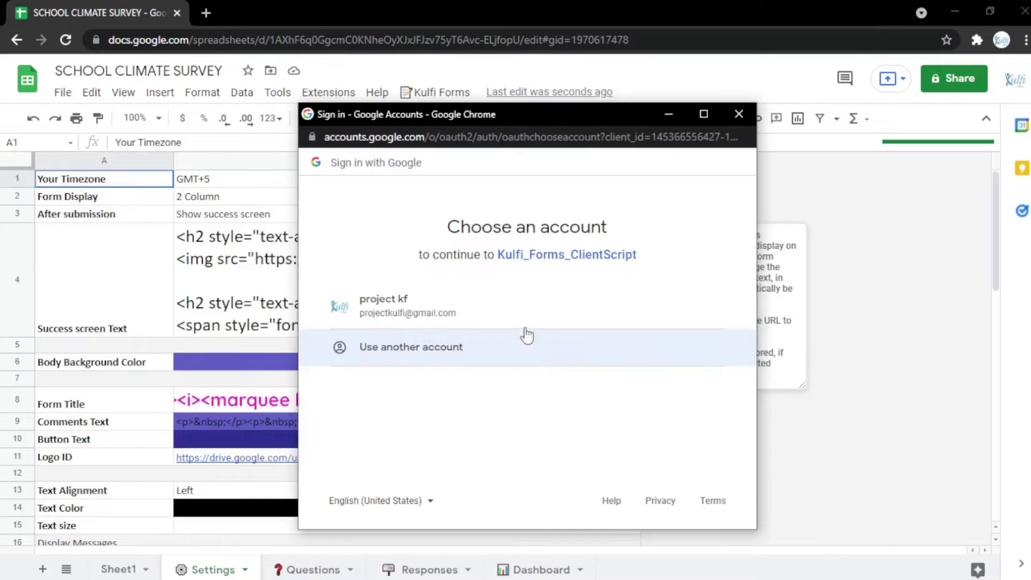
{"action": "left_click", "coordinate": [525, 308]}
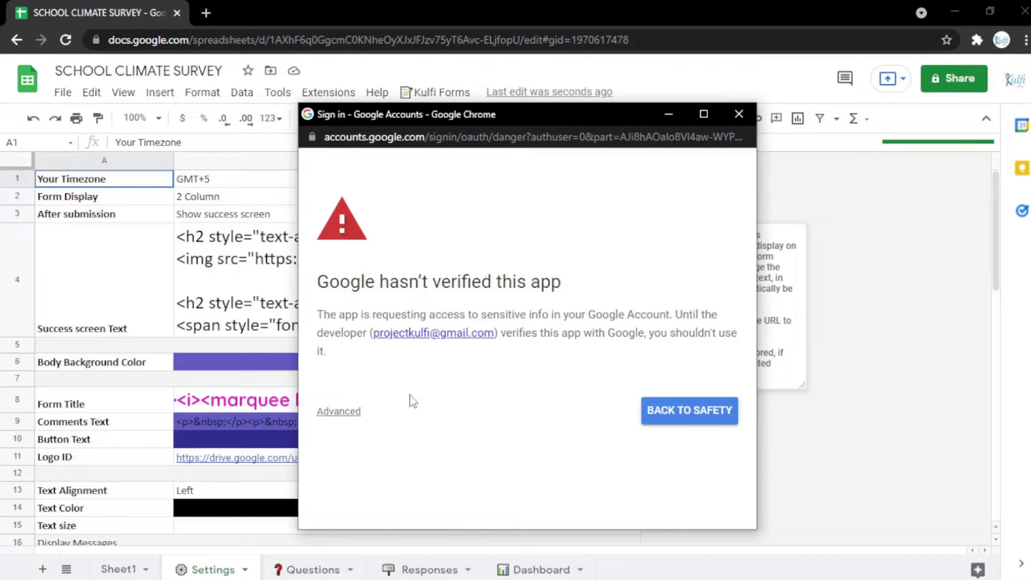
{"action": "left_click", "coordinate": [338, 412]}
{"action": "left_click", "coordinate": [455, 452]}
{"action": "scroll", "coordinate": [614, 446], "scroll_direction": "down", "scroll_amount": 3}
{"action": "left_click", "coordinate": [635, 428]}
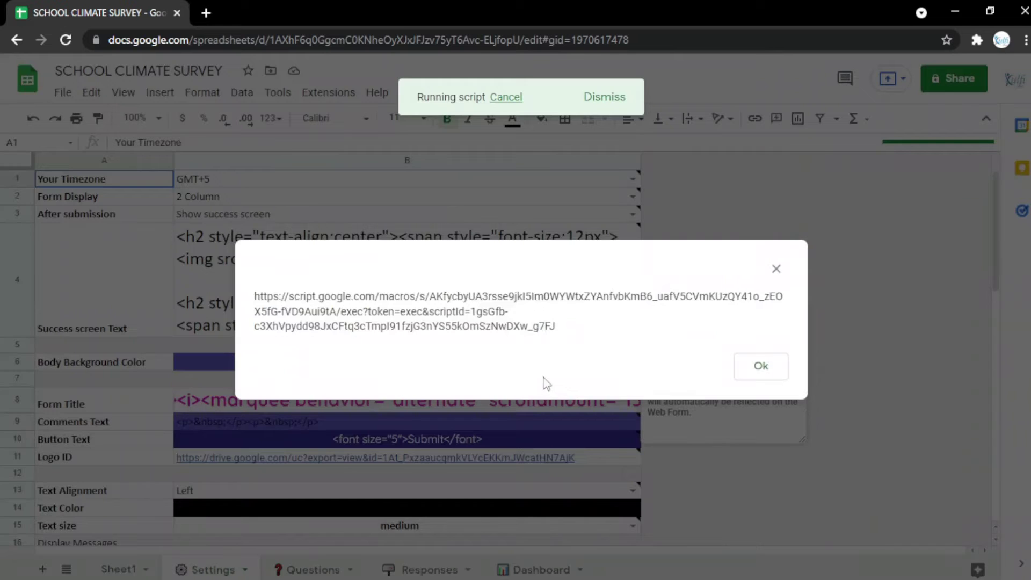
Step: Copy the generated web form link, open it in a new browser tab and look over the survey form
{"action": "left_click_drag", "start_coordinate": [584, 348], "coordinate": [249, 257]}
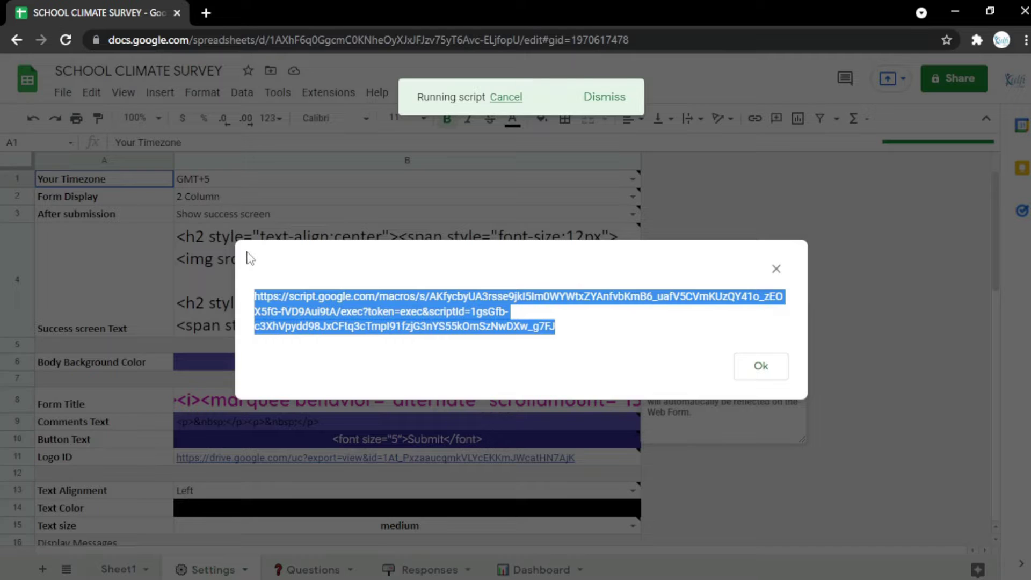
{"action": "key", "text": "ctrl+c"}
{"action": "left_click", "coordinate": [208, 15]}
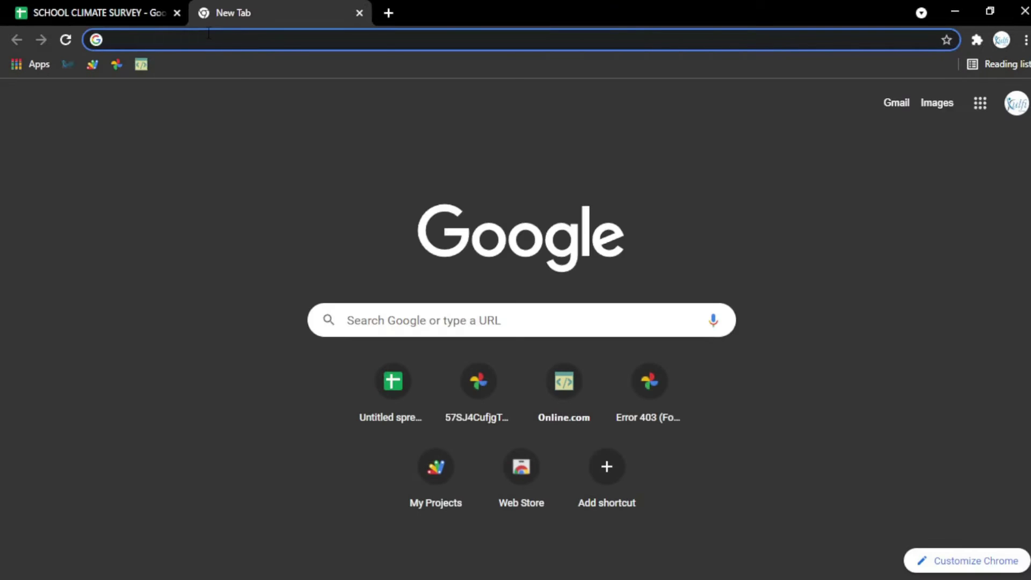
{"action": "key", "text": "ctrl+v"}
{"action": "key", "text": "Return"}
{"action": "scroll", "coordinate": [268, 170], "scroll_direction": "down", "scroll_amount": 10}
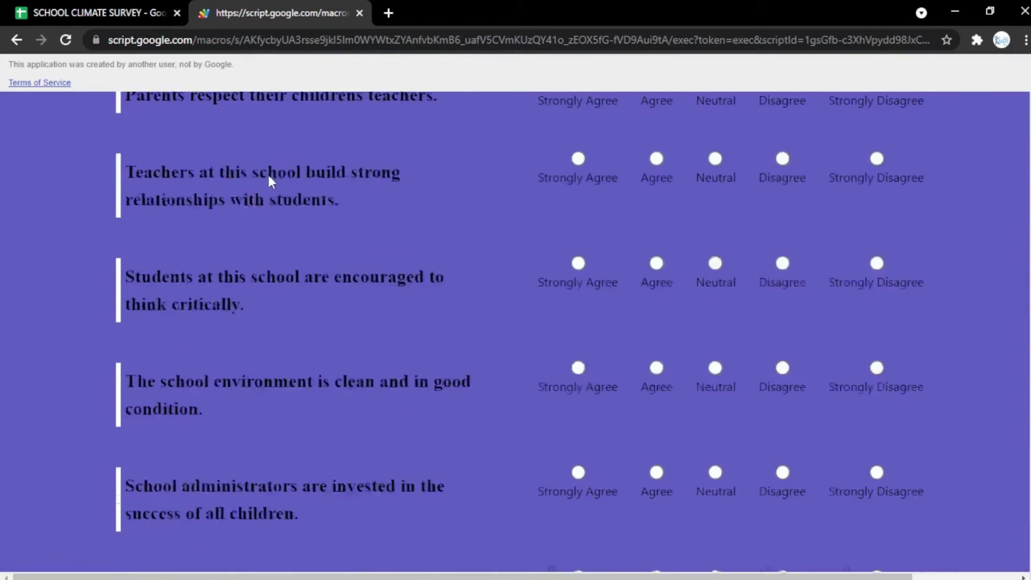
{"action": "scroll", "coordinate": [265, 206], "scroll_direction": "up", "scroll_amount": 10}
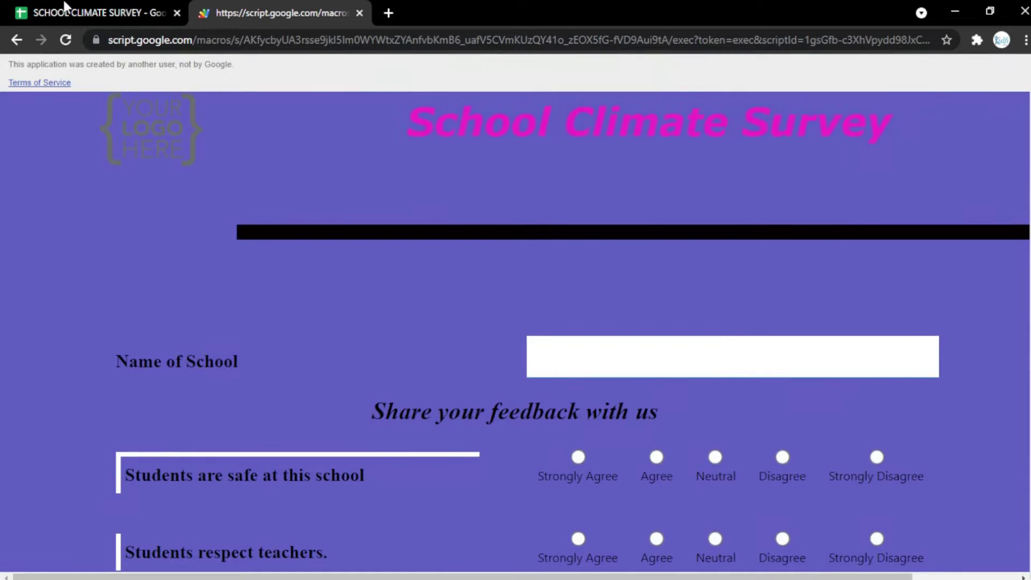
Step: Back in the spreadsheet, close the link dialog and insert a Text question row above Name of School in the Questions sheet
{"action": "left_click", "coordinate": [68, 9]}
{"action": "left_click", "coordinate": [737, 372]}
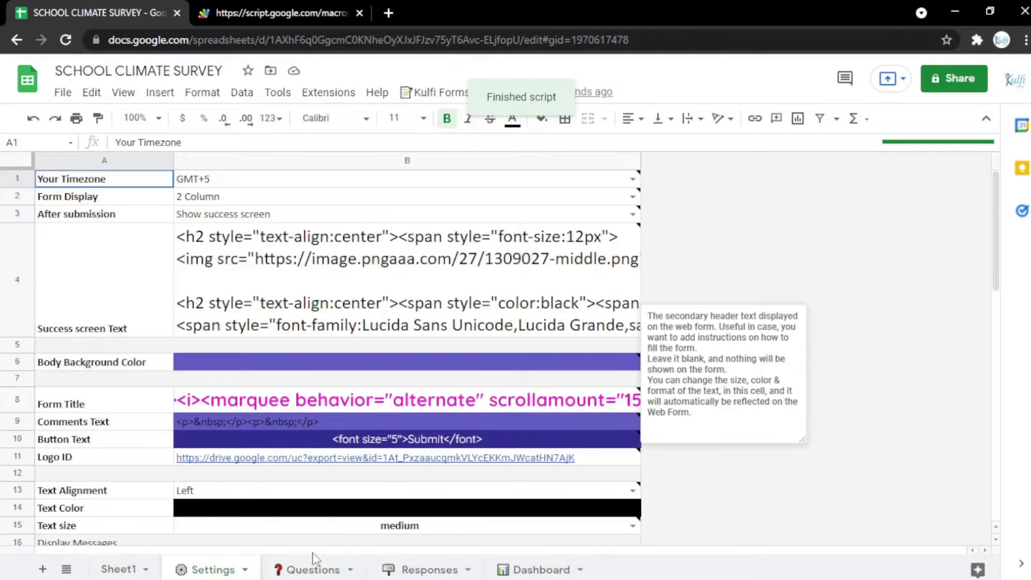
{"action": "left_click", "coordinate": [307, 568]}
{"action": "left_click", "coordinate": [18, 245]}
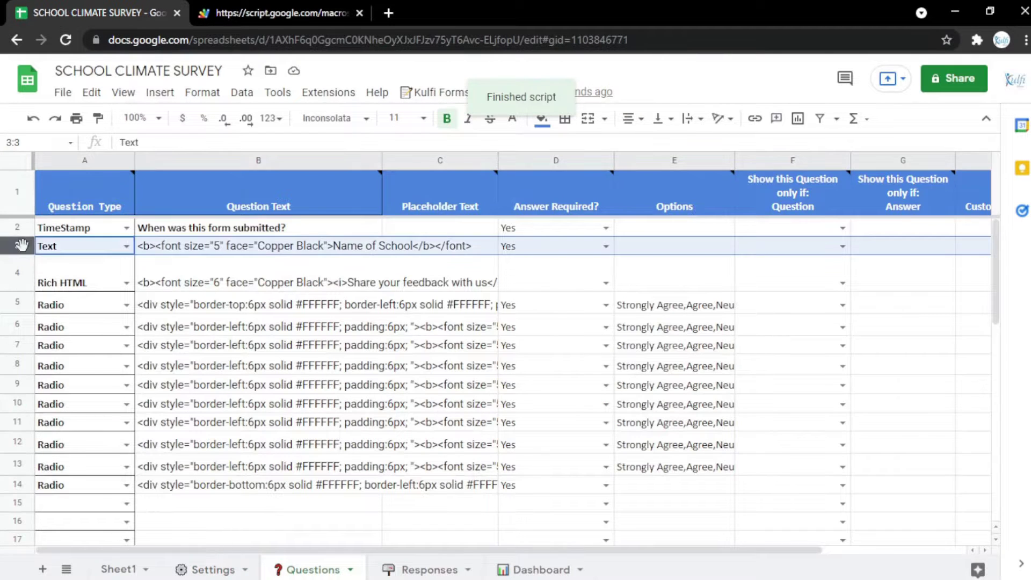
{"action": "right_click", "coordinate": [17, 245]}
{"action": "left_click", "coordinate": [110, 343]}
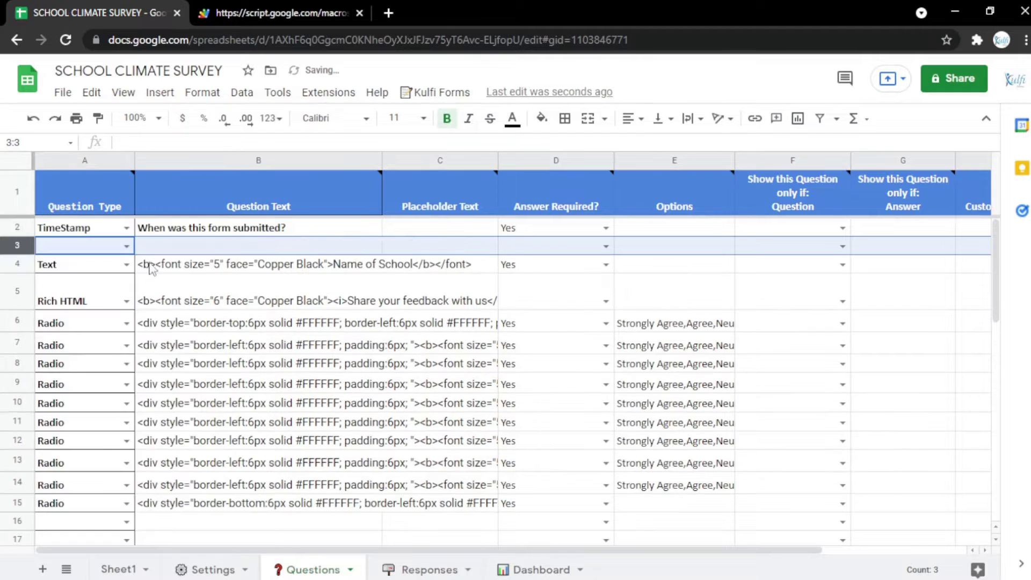
{"action": "left_click", "coordinate": [127, 246]}
{"action": "left_click", "coordinate": [82, 302]}
Step: Copy the Name of School question text into row 3, change its label to "Name of Student" and check the web form
{"action": "left_click", "coordinate": [211, 268]}
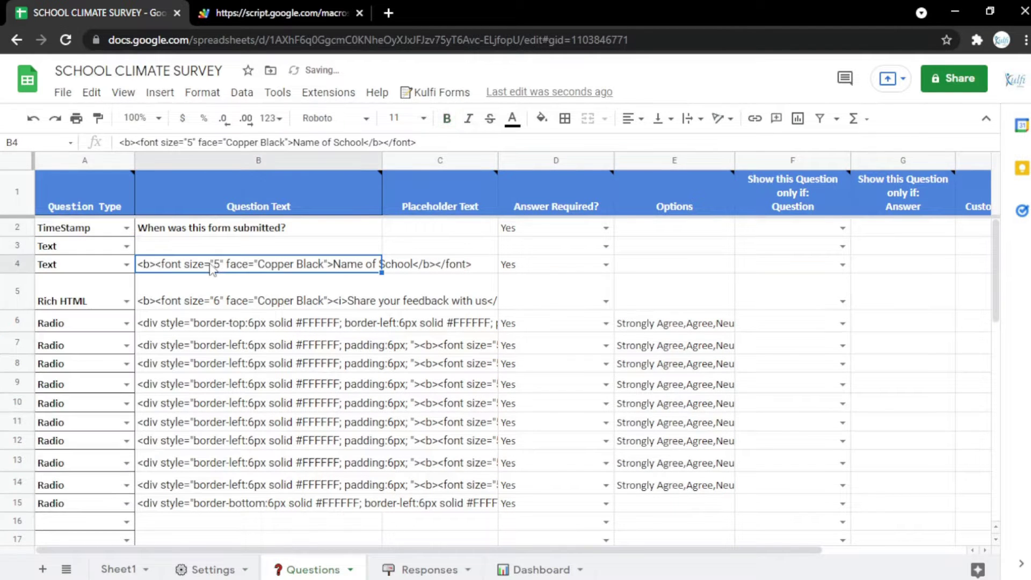
{"action": "left_click", "coordinate": [218, 248]}
{"action": "key", "text": "ctrl+v"}
{"action": "double_click", "coordinate": [321, 244]}
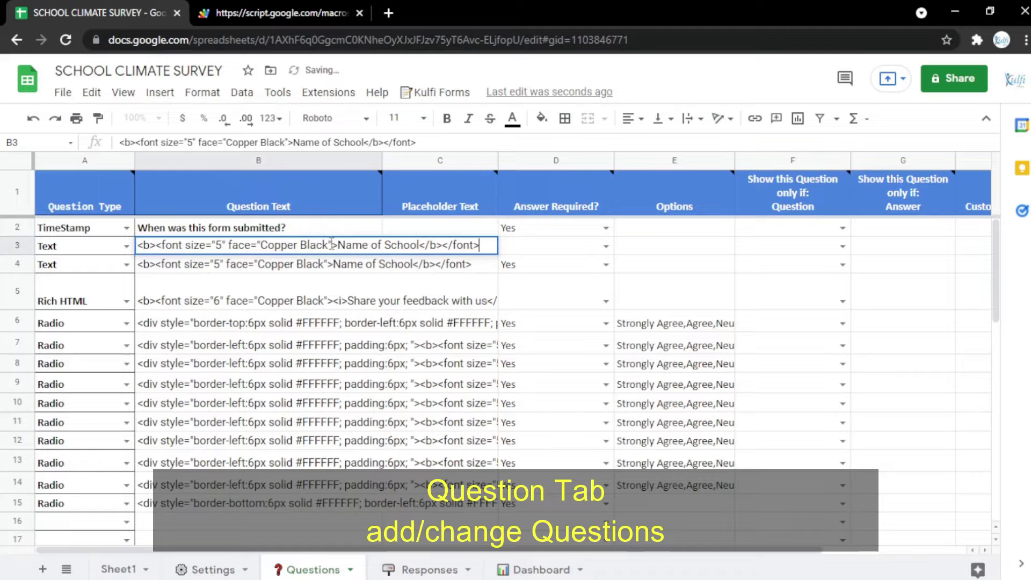
{"action": "double_click", "coordinate": [397, 246]}
{"action": "type", "text": "Student"}
{"action": "key", "text": "Return"}
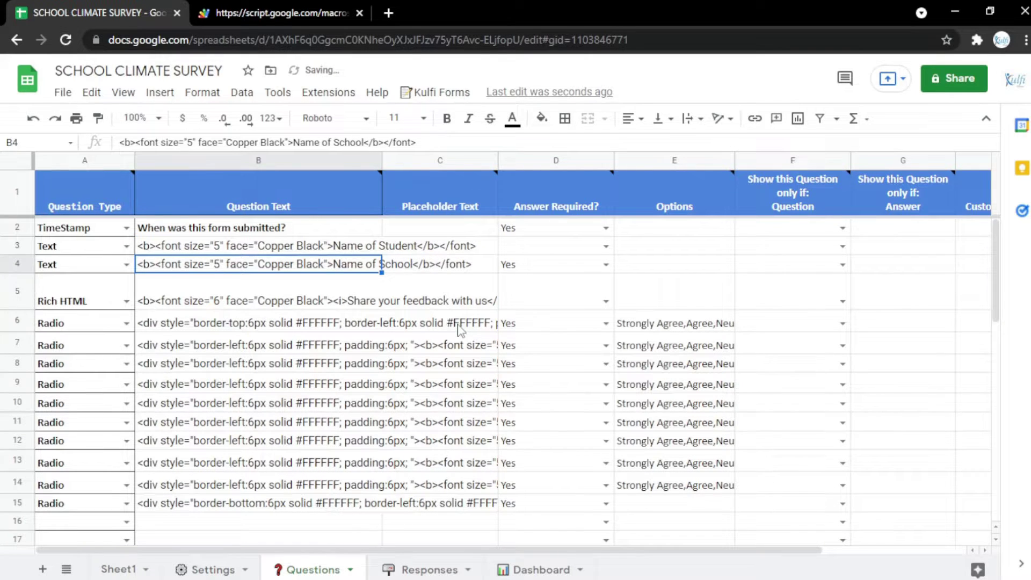
{"action": "left_click", "coordinate": [276, 12]}
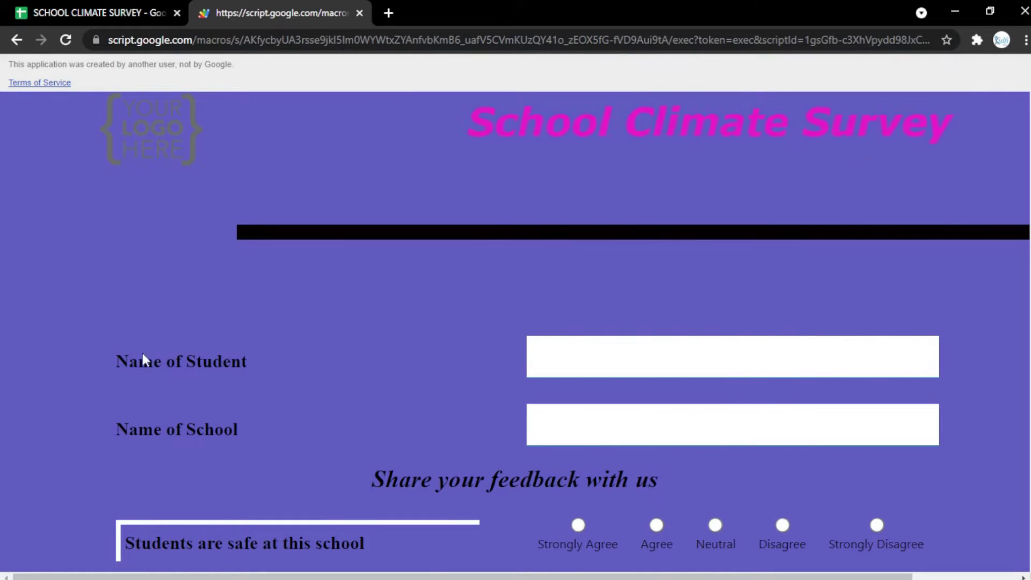
Step: Change the row 3 question to type Email with the label "Email" and check it on the web form
{"action": "left_click", "coordinate": [98, 6]}
{"action": "left_click", "coordinate": [126, 246]}
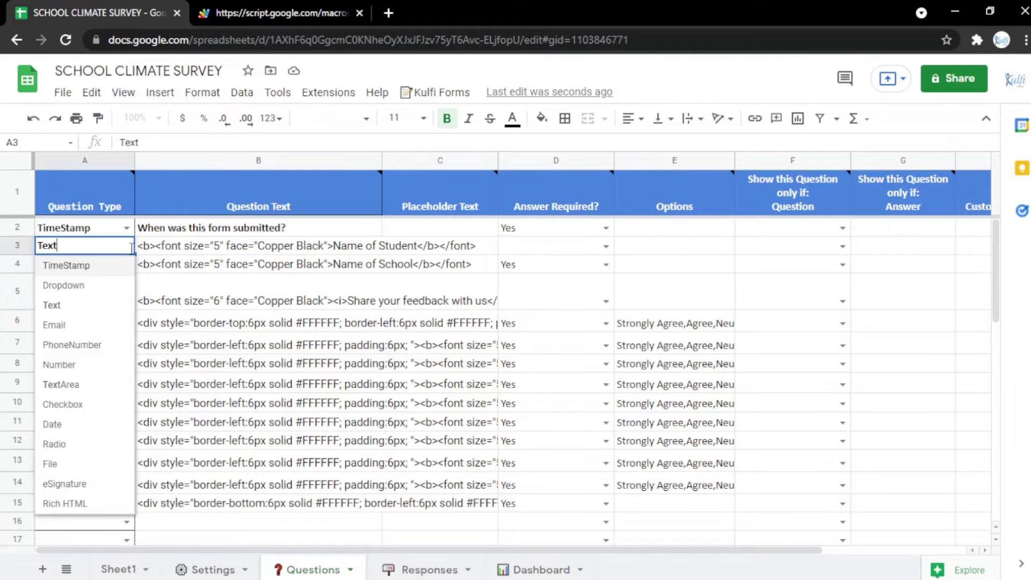
{"action": "left_click", "coordinate": [69, 325]}
{"action": "double_click", "coordinate": [172, 245]}
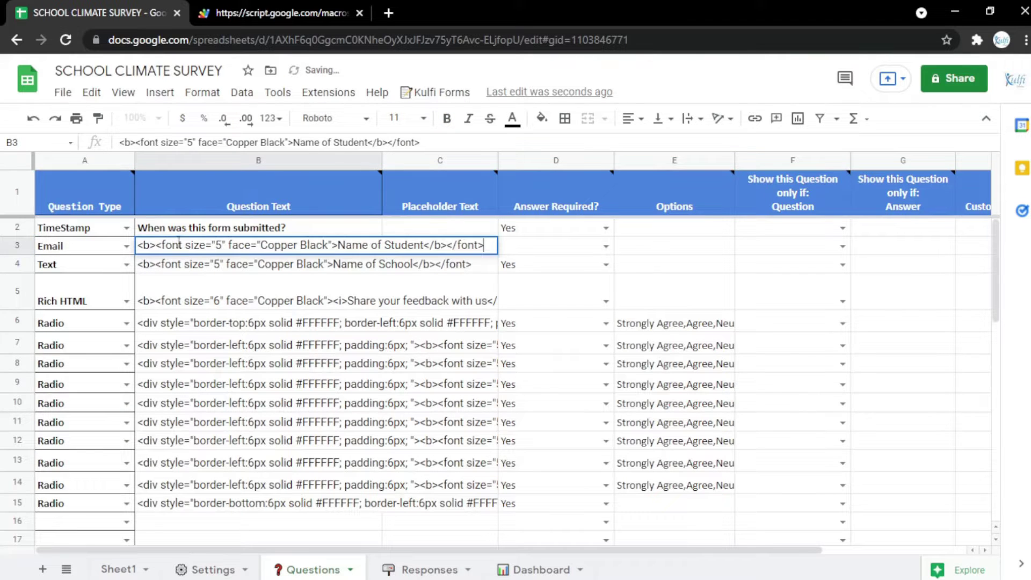
{"action": "left_click_drag", "start_coordinate": [338, 245], "coordinate": [414, 245]}
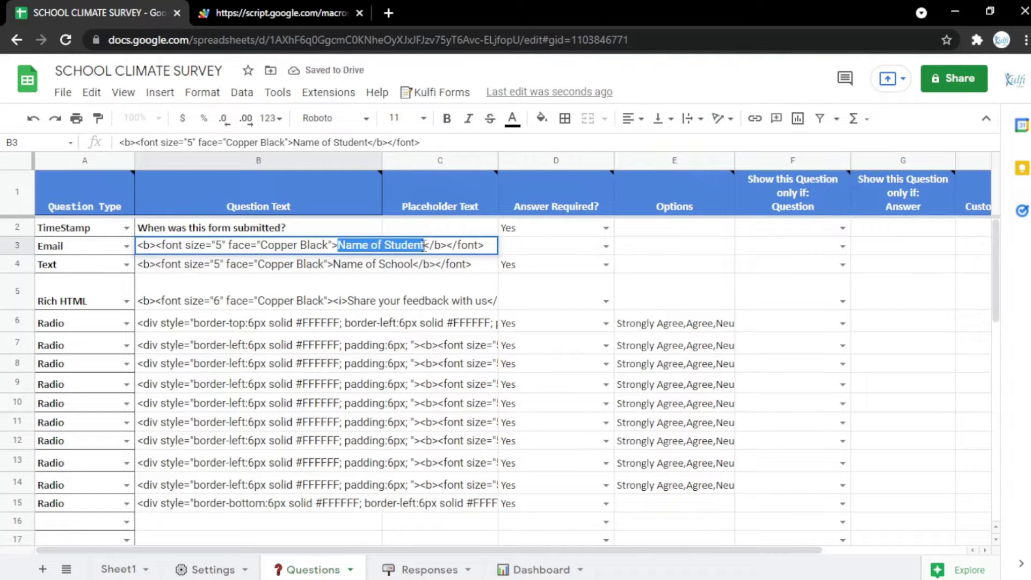
{"action": "type", "text": "Email"}
{"action": "key", "text": "Return"}
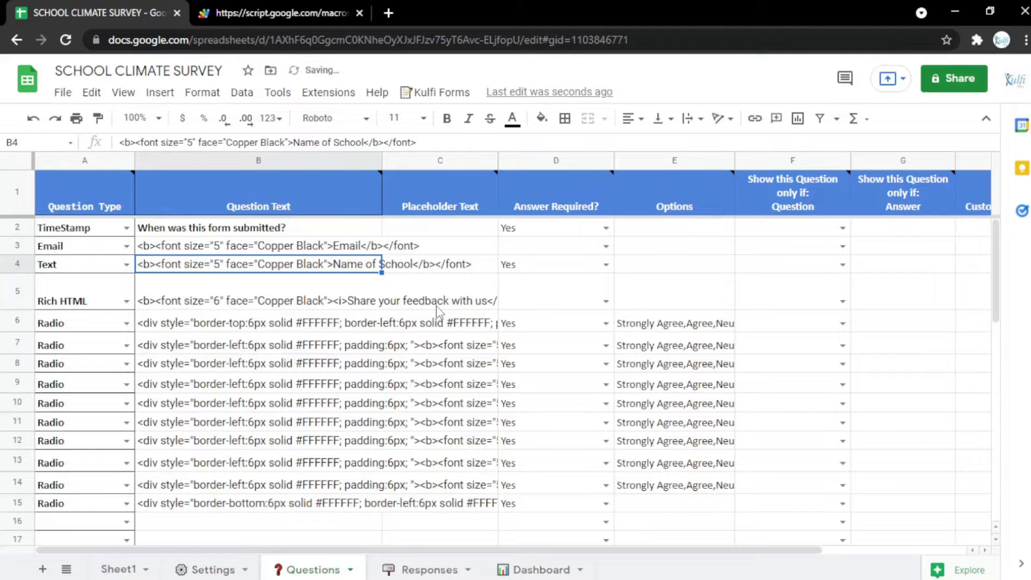
{"action": "left_click", "coordinate": [271, 13]}
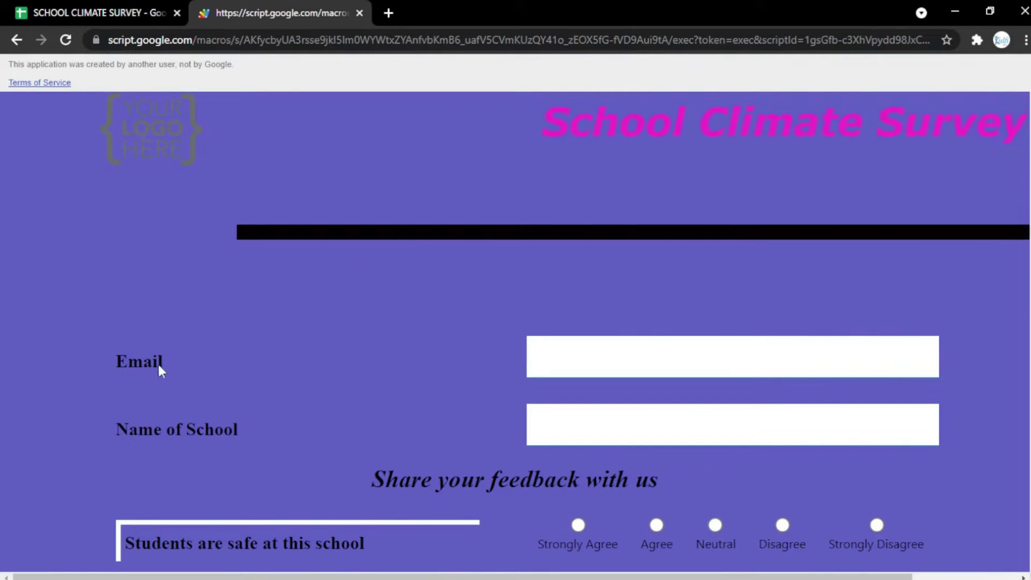
Step: Change the row 3 question to type Date with the label "Date of Survey" and check its date picker on the web form
{"action": "left_click", "coordinate": [132, 8]}
{"action": "left_click", "coordinate": [126, 246]}
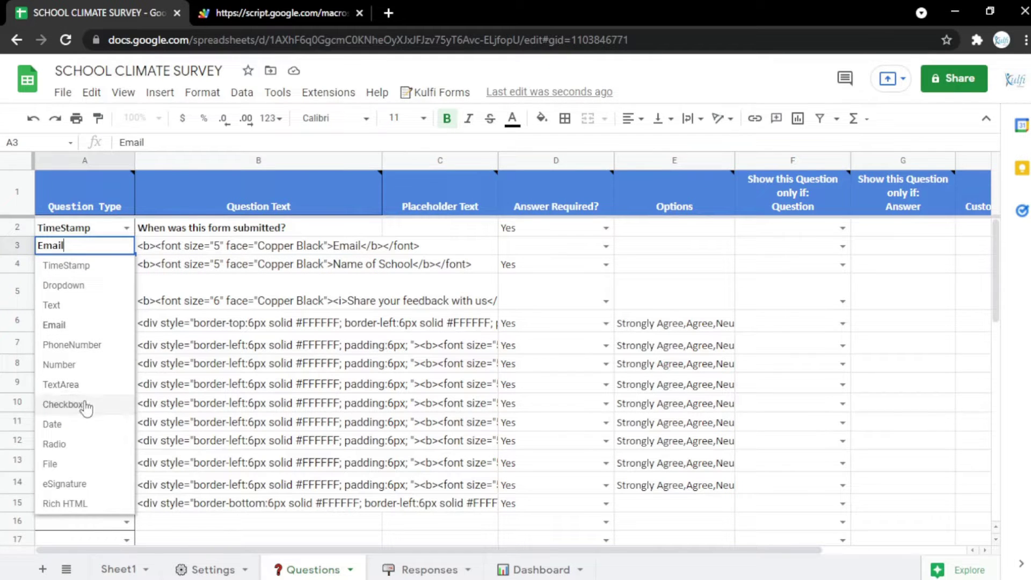
{"action": "left_click", "coordinate": [78, 424]}
{"action": "double_click", "coordinate": [172, 252]}
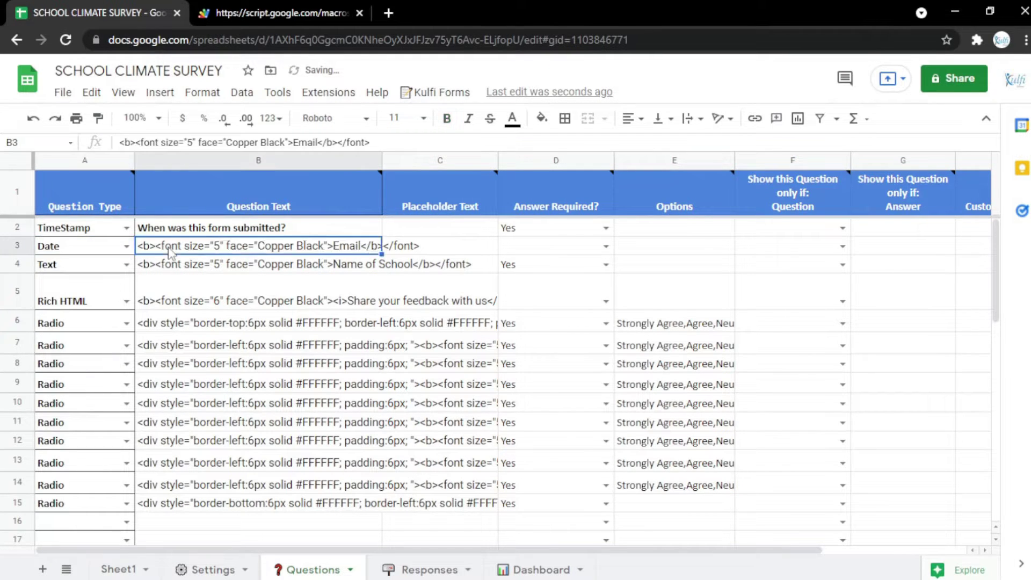
{"action": "type", "text": "Date of"}
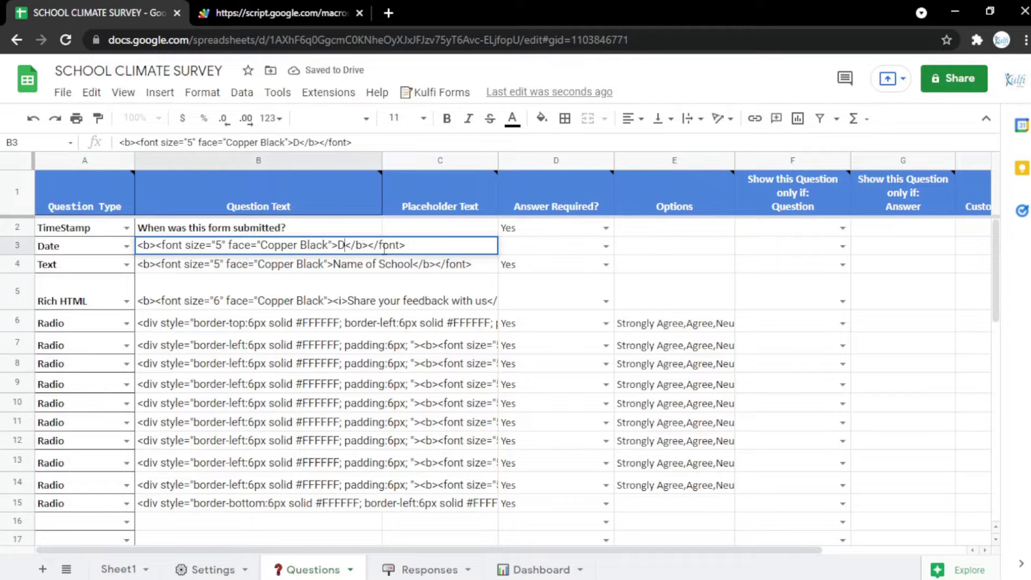
{"action": "type", "text": " Survey"}
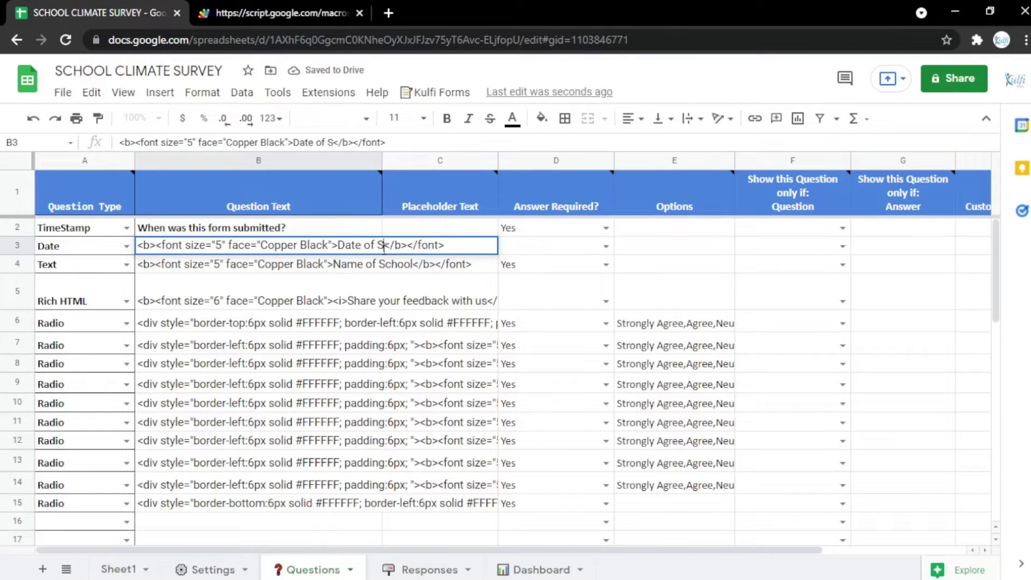
{"action": "key", "text": "Return"}
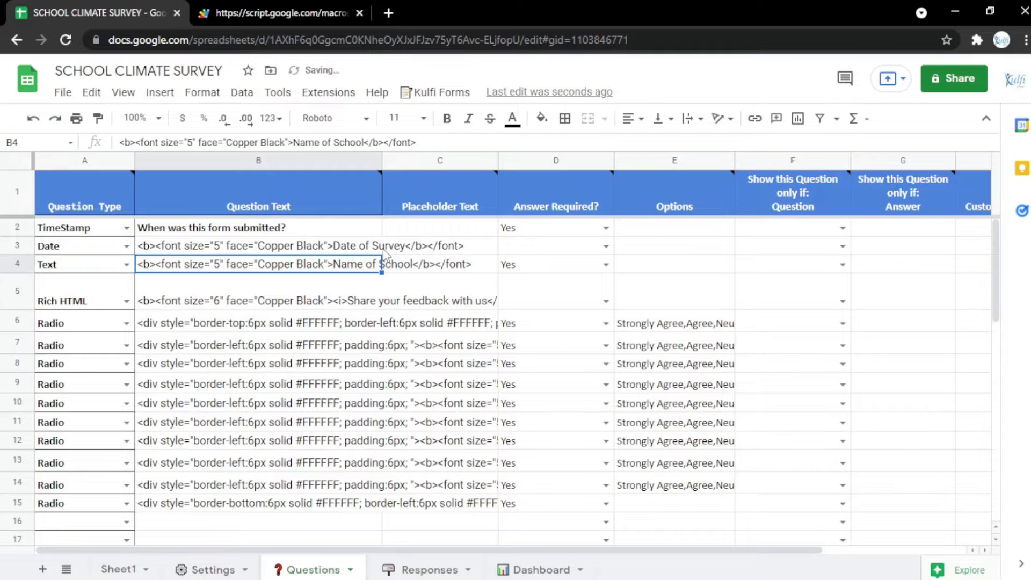
{"action": "left_click", "coordinate": [285, 7]}
{"action": "key", "text": "F5"}
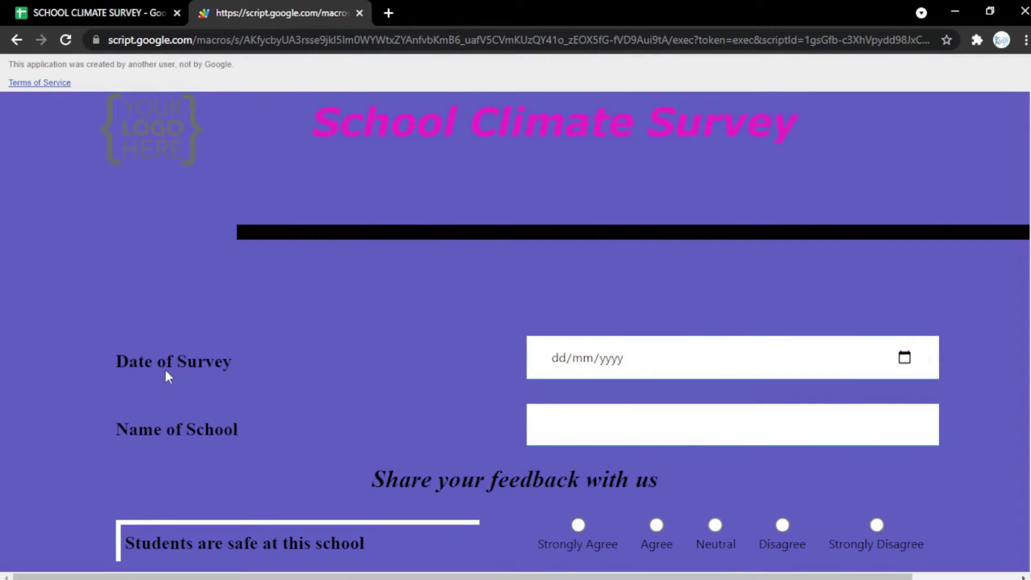
{"action": "left_click", "coordinate": [906, 359]}
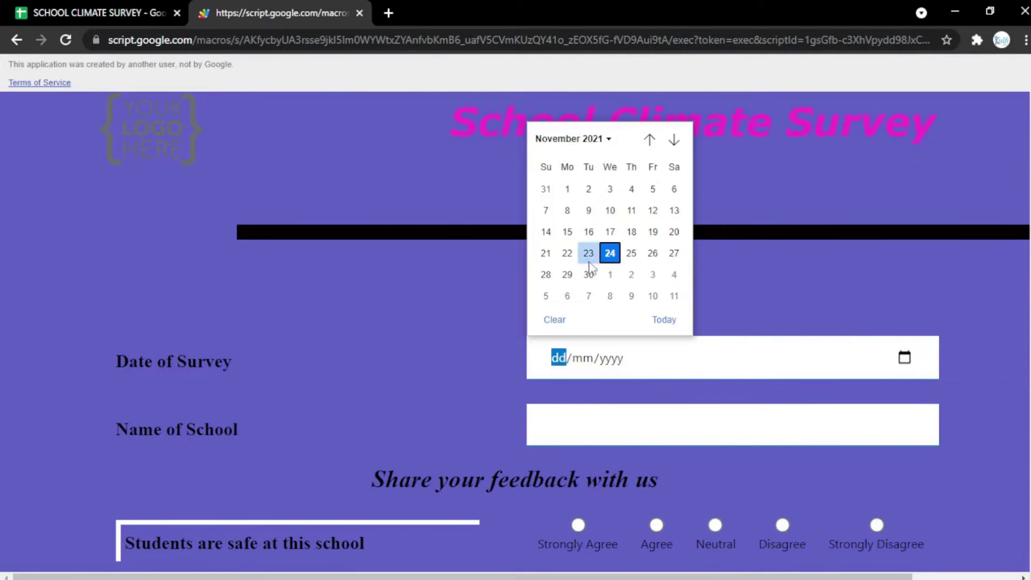
{"action": "left_click", "coordinate": [276, 260]}
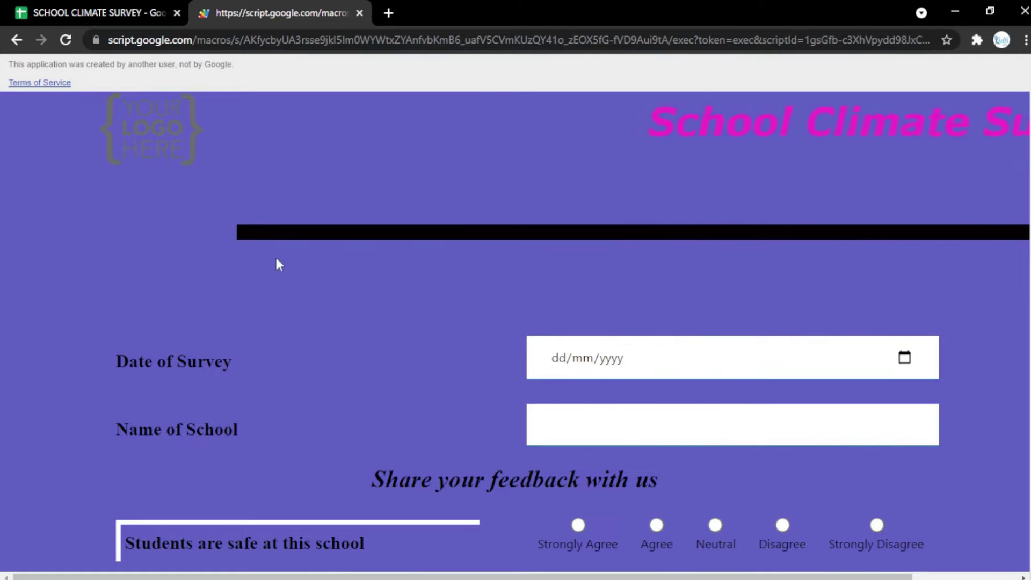
Step: Change the row 3 question to type TextArea with the label "Address of School" and check it on the web form
{"action": "left_click", "coordinate": [112, 7]}
{"action": "left_click", "coordinate": [127, 247]}
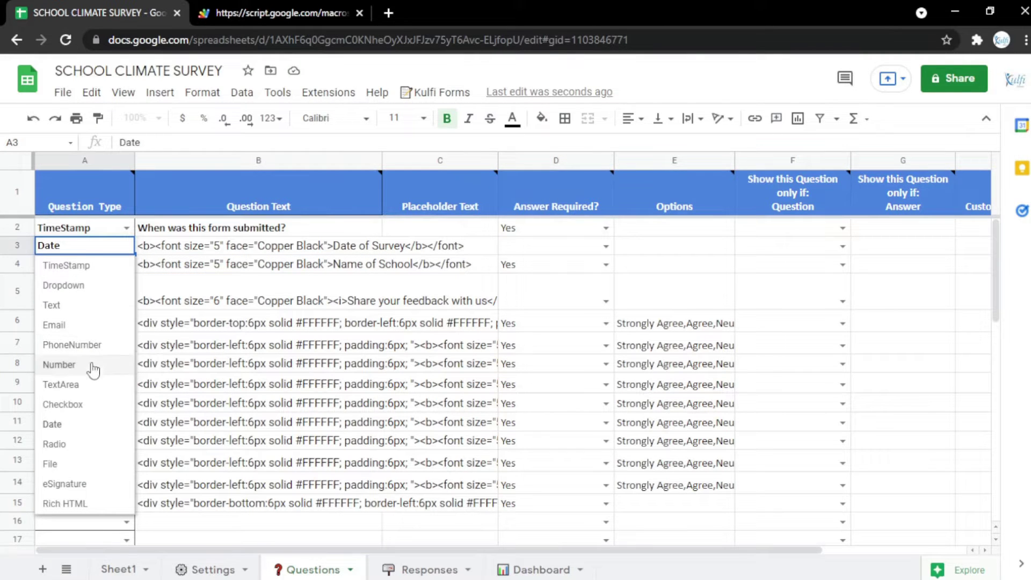
{"action": "left_click", "coordinate": [59, 379]}
{"action": "double_click", "coordinate": [224, 247]}
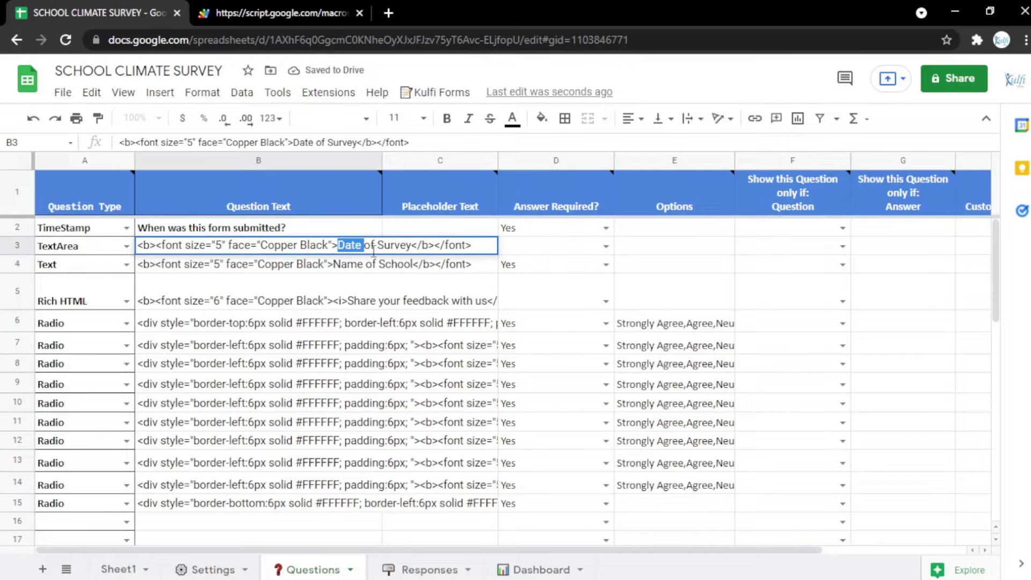
{"action": "type", "text": "Address"}
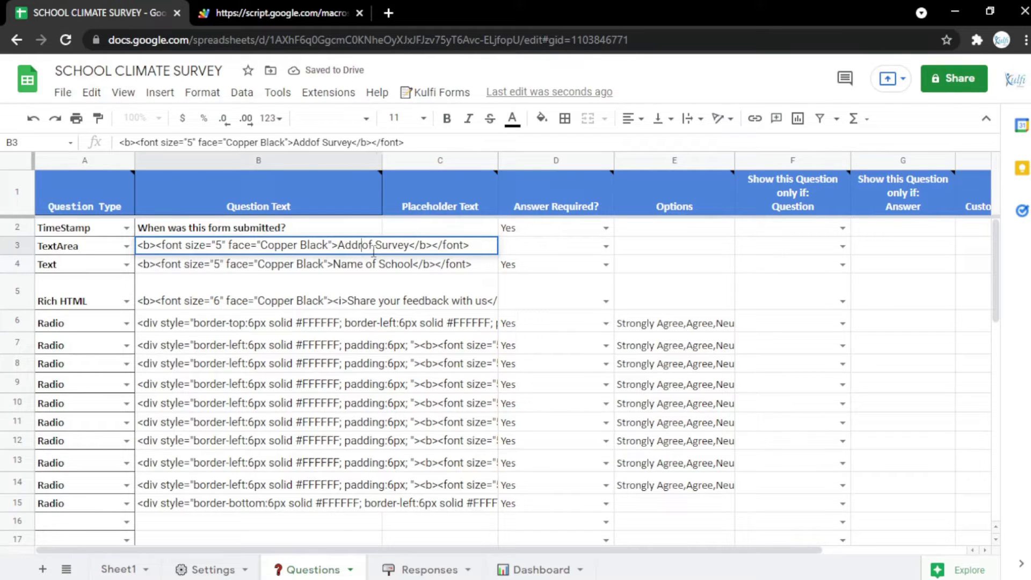
{"action": "type", "text": " of "}
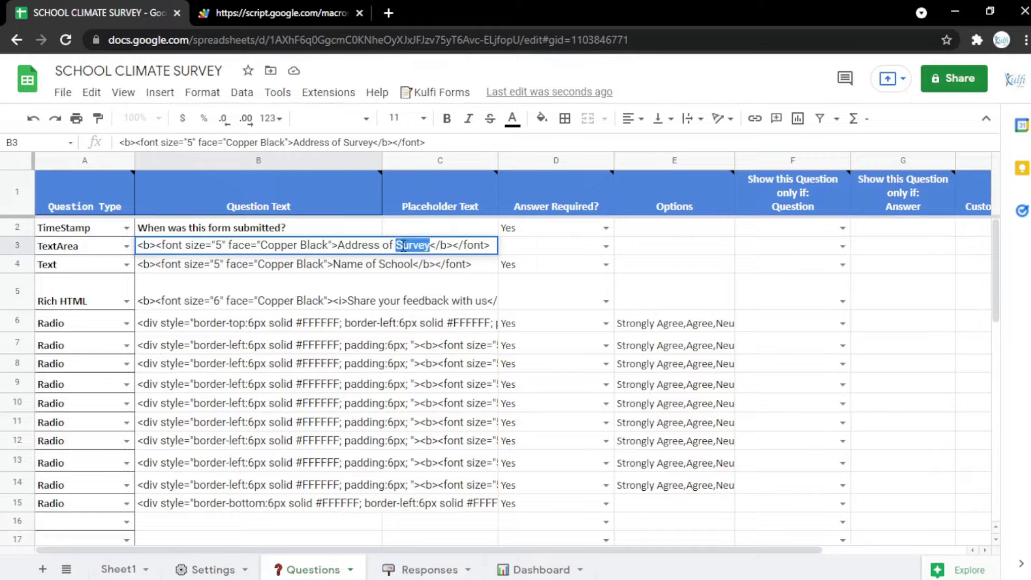
{"action": "type", "text": "School"}
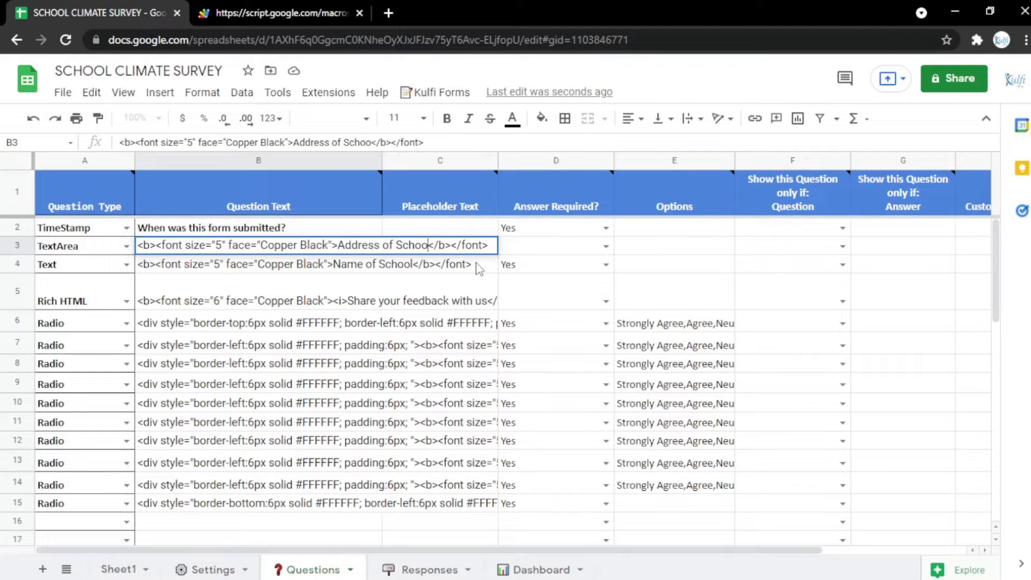
{"action": "key", "text": "Return"}
{"action": "left_click", "coordinate": [274, 13]}
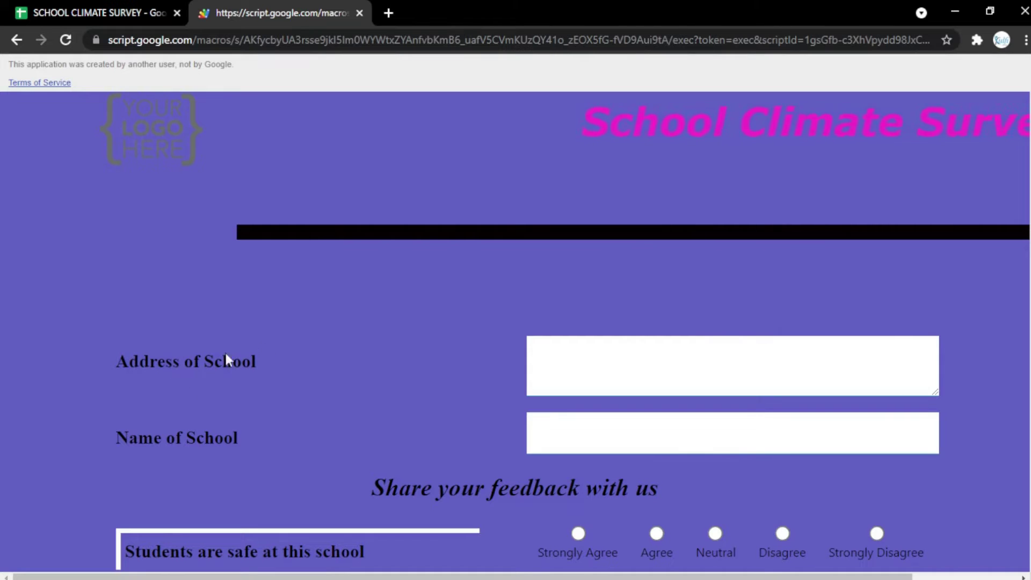
Step: Delete the Address of School question row from the Questions sheet and reload the web form to check it
{"action": "left_click", "coordinate": [114, 5]}
{"action": "left_click", "coordinate": [18, 246]}
{"action": "right_click", "coordinate": [18, 245]}
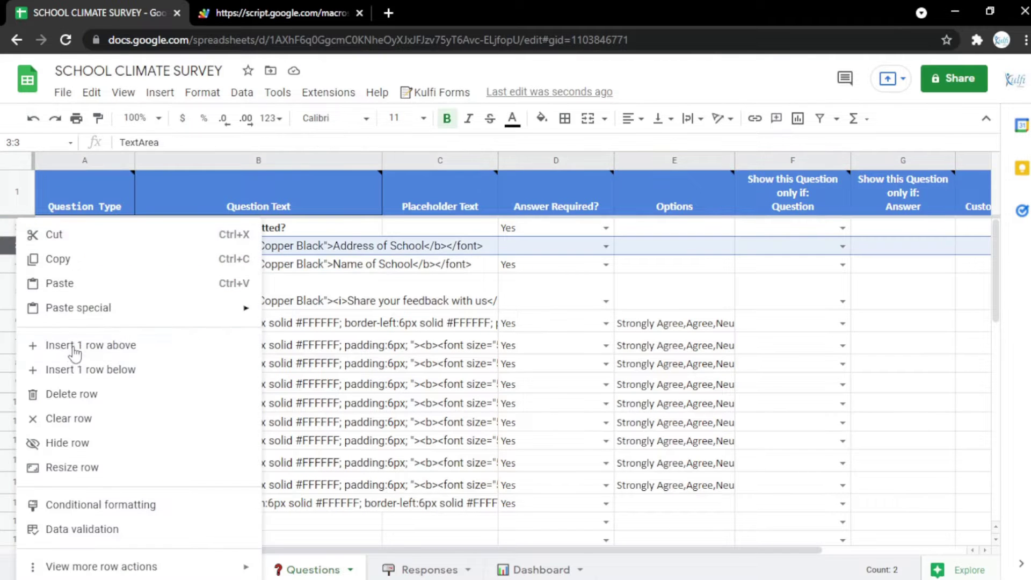
{"action": "left_click", "coordinate": [88, 393]}
{"action": "left_click", "coordinate": [274, 13]}
{"action": "key", "text": "F5"}
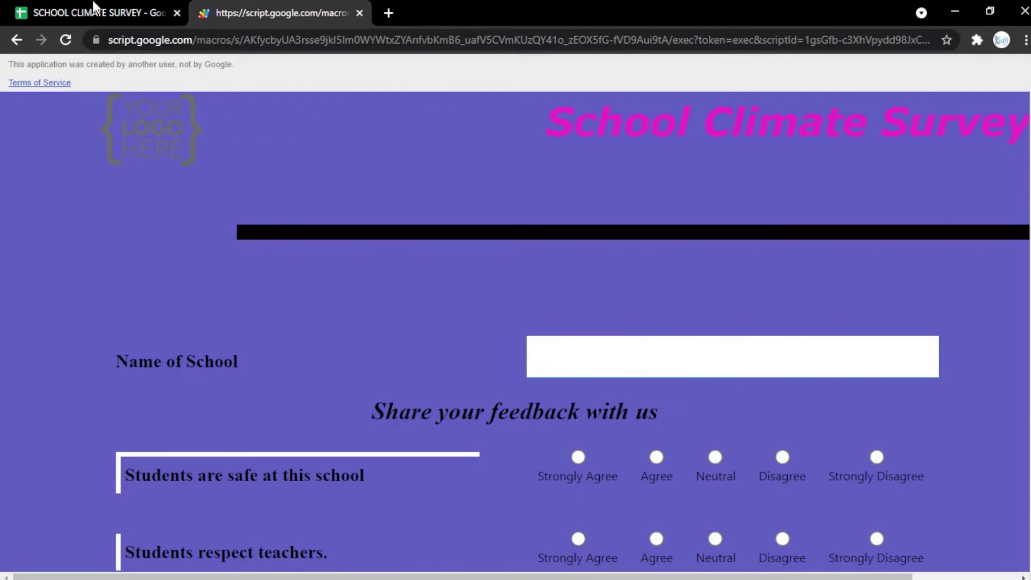
Step: In the Settings sheet, fill the Body Background Color cell with light yellow and review the web form
{"action": "left_click", "coordinate": [94, 7]}
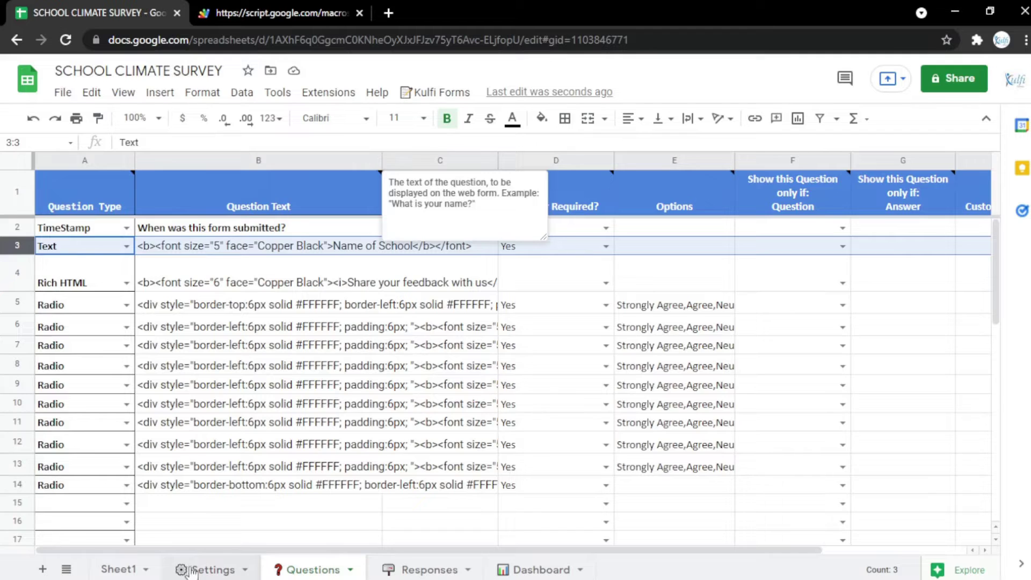
{"action": "left_click", "coordinate": [209, 570]}
{"action": "left_click", "coordinate": [295, 369]}
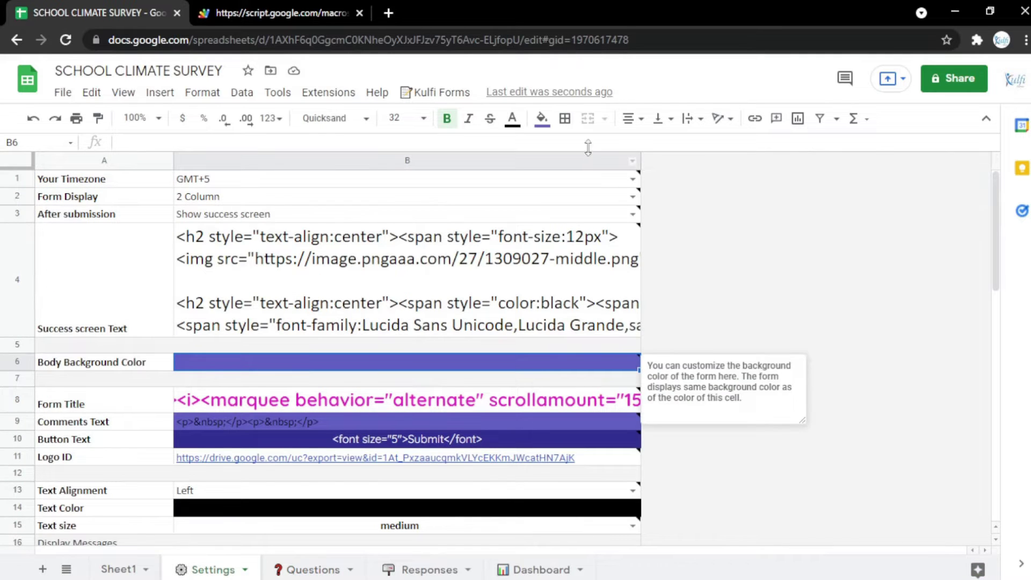
{"action": "left_click", "coordinate": [541, 118]}
{"action": "left_click", "coordinate": [597, 283]}
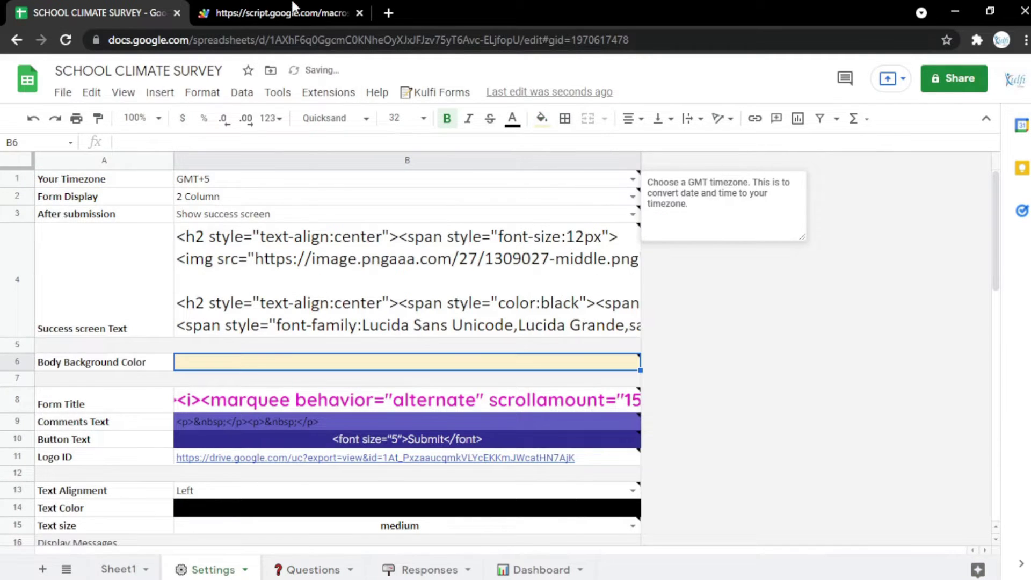
{"action": "left_click", "coordinate": [298, 14]}
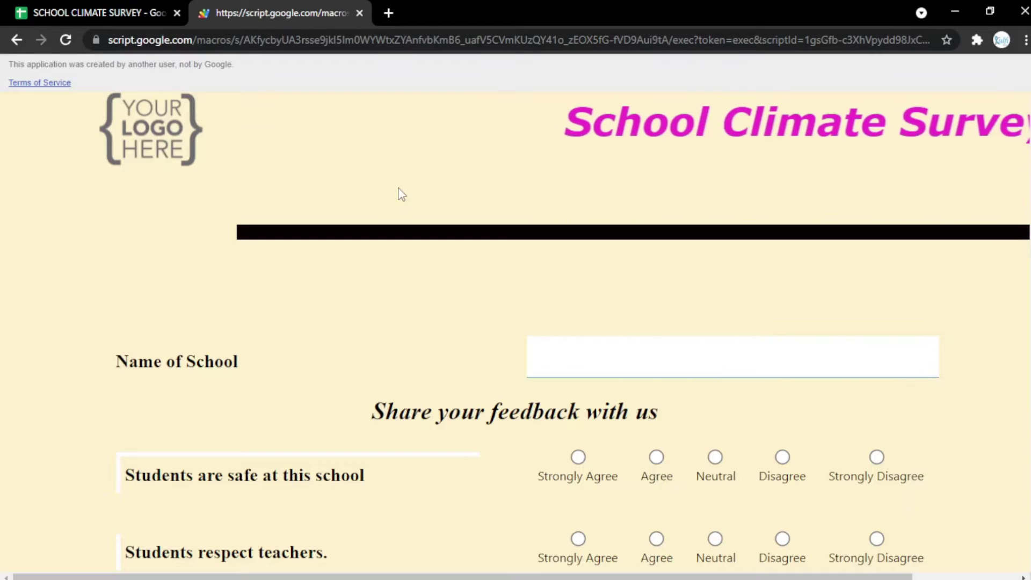
{"action": "scroll", "coordinate": [349, 311], "scroll_direction": "down", "scroll_amount": 10}
{"action": "scroll", "coordinate": [342, 311], "scroll_direction": "up", "scroll_amount": 10}
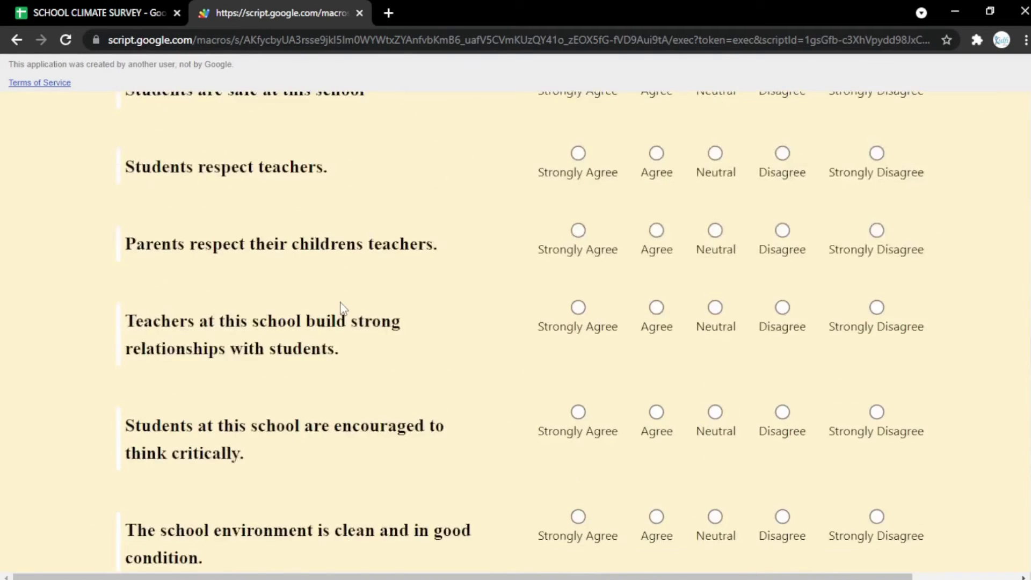
Step: Fill the Button Text cell in the Settings sheet with magenta and check the Submit button on the web form
{"action": "left_click", "coordinate": [114, 10]}
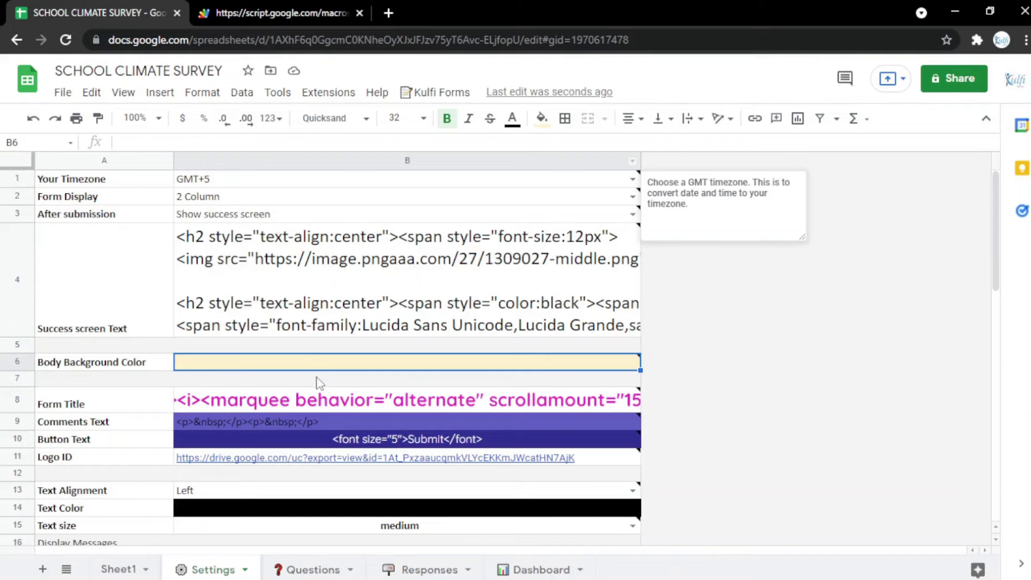
{"action": "mouse_move", "coordinate": [323, 371]}
{"action": "left_click", "coordinate": [349, 438]}
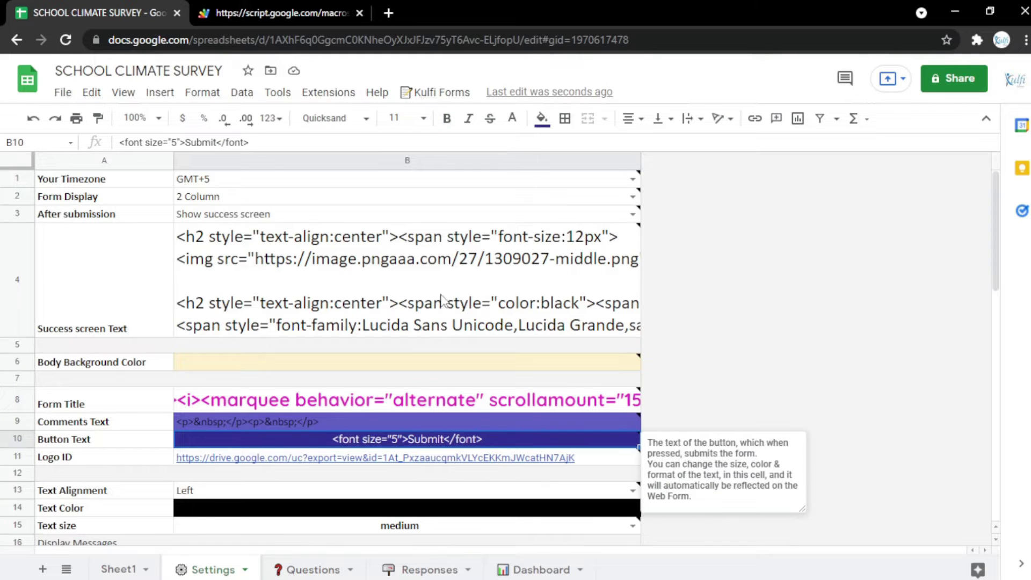
{"action": "left_click", "coordinate": [542, 119]}
{"action": "left_click", "coordinate": [686, 282]}
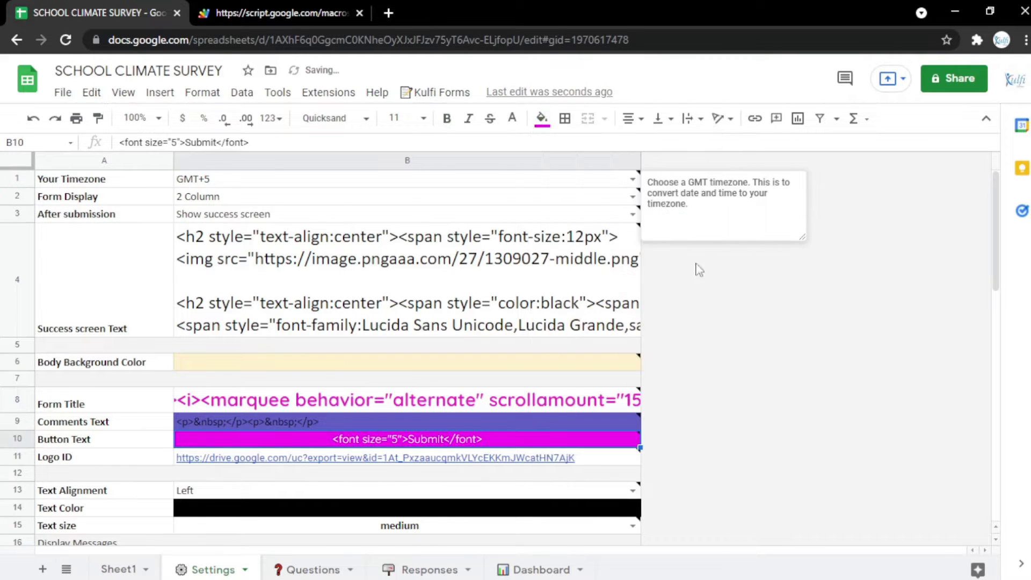
{"action": "left_click", "coordinate": [322, 13]}
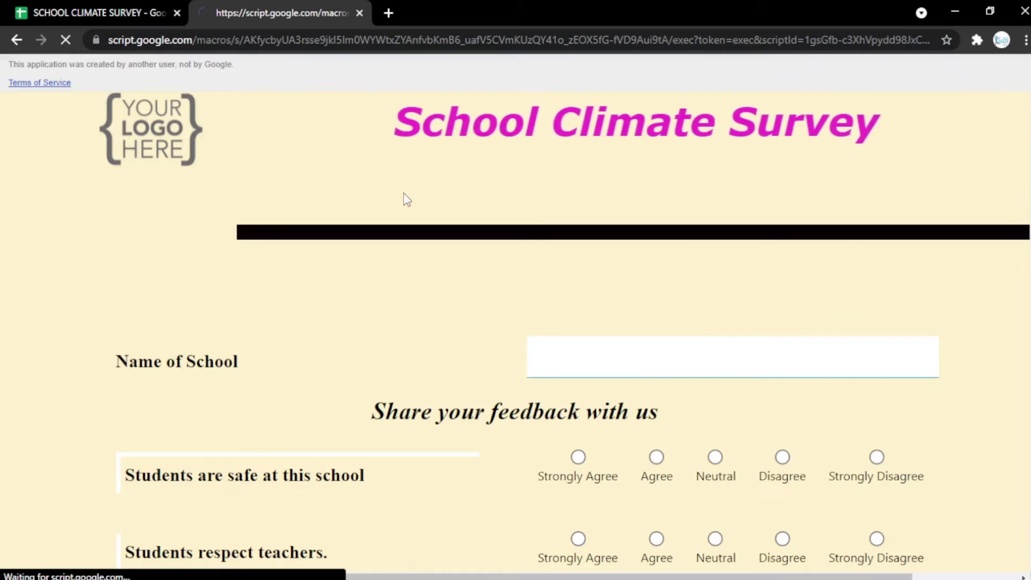
{"action": "scroll", "coordinate": [406, 200], "scroll_direction": "down", "scroll_amount": 15}
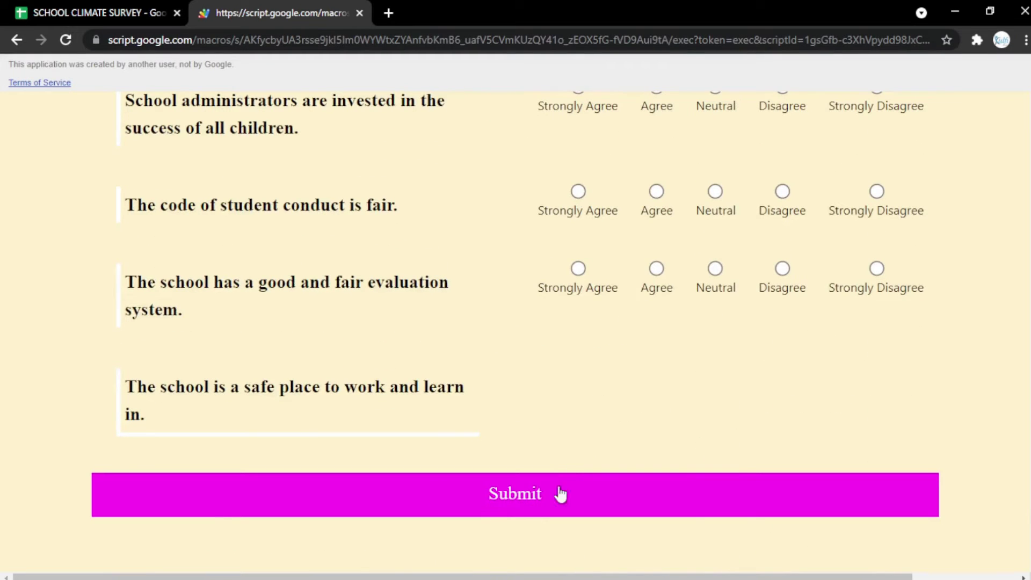
Step: Replace the Logo ID link in the Settings sheet with the address of the bookmarked logo image and check the web form
{"action": "left_click", "coordinate": [144, 9]}
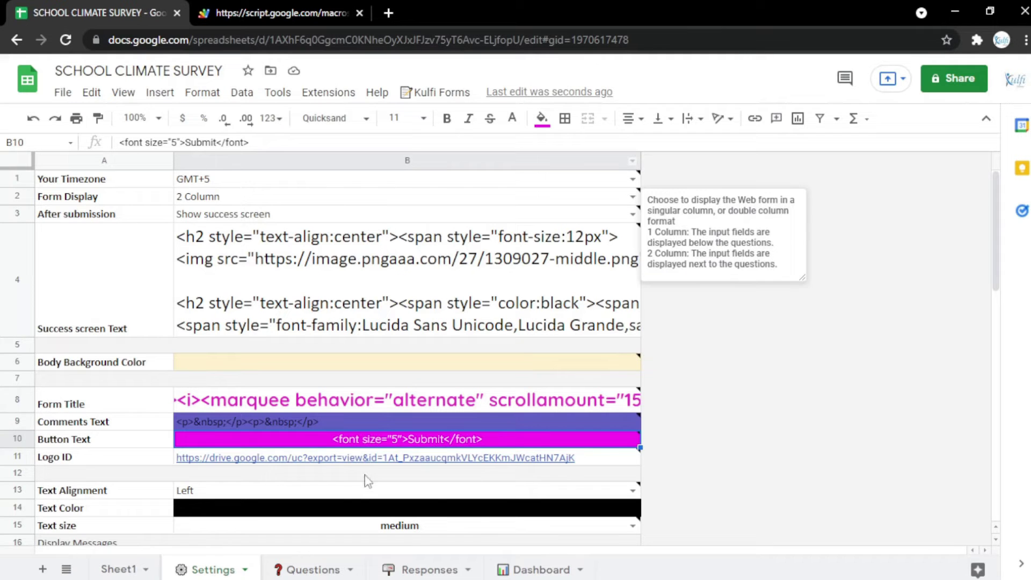
{"action": "left_click", "coordinate": [375, 458]}
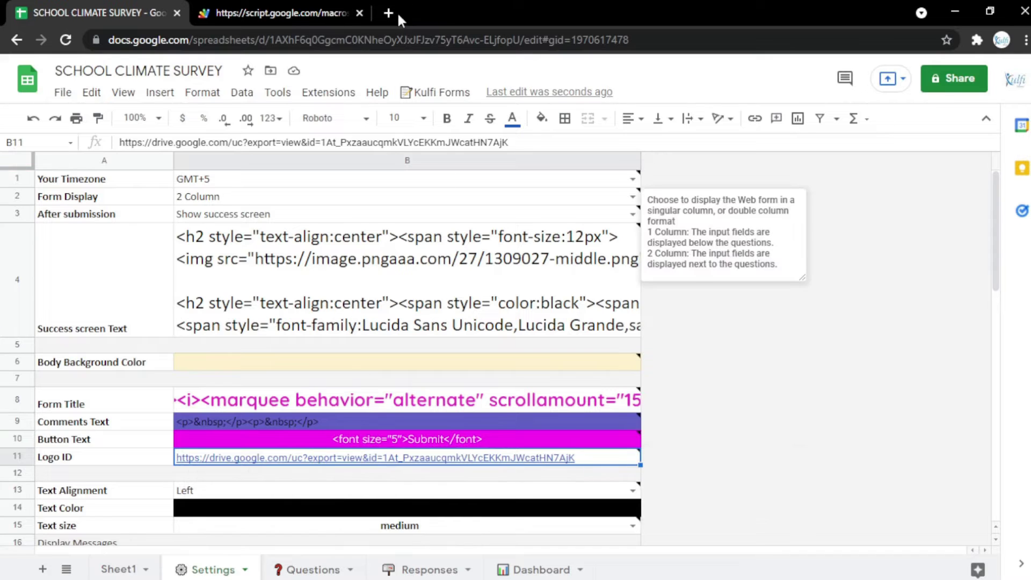
{"action": "left_click", "coordinate": [389, 13]}
{"action": "left_click", "coordinate": [116, 64]}
{"action": "left_click", "coordinate": [138, 40]}
{"action": "key", "text": "ctrl+c"}
{"action": "left_click", "coordinate": [112, 9]}
{"action": "key", "text": "ctrl+v"}
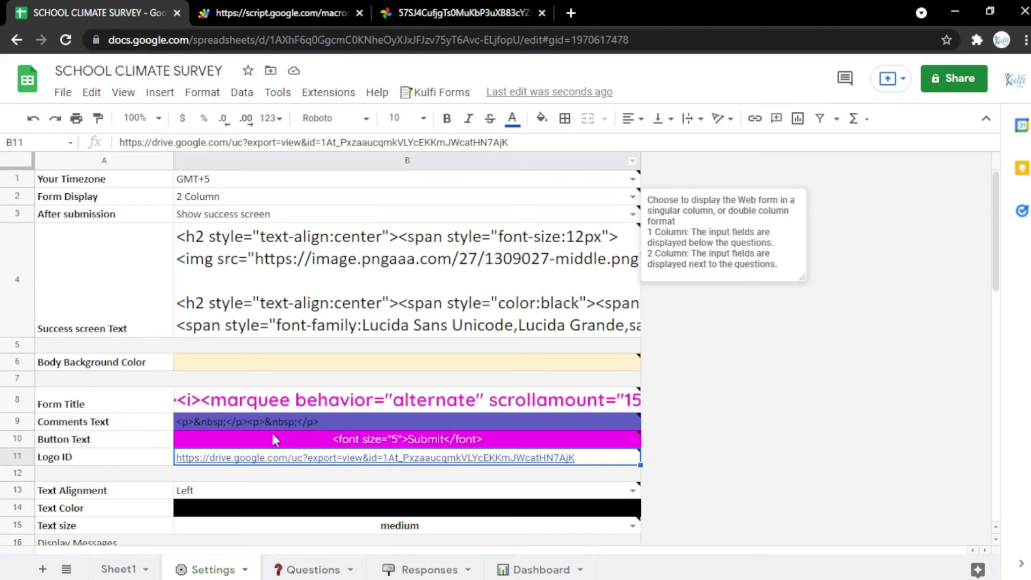
{"action": "mouse_move", "coordinate": [298, 463]}
{"action": "left_click", "coordinate": [263, 7]}
{"action": "key", "text": "F5"}
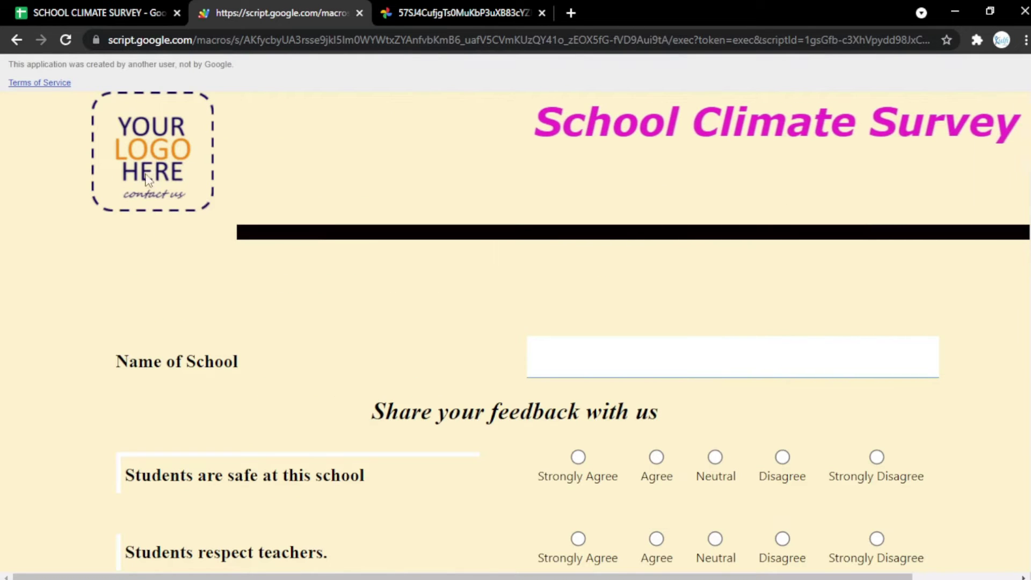
Step: Fill the Text Color cell in the Settings sheet with magenta and check the question text on the web form
{"action": "left_click", "coordinate": [114, 10]}
{"action": "scroll", "coordinate": [385, 462], "scroll_direction": "down", "scroll_amount": 1}
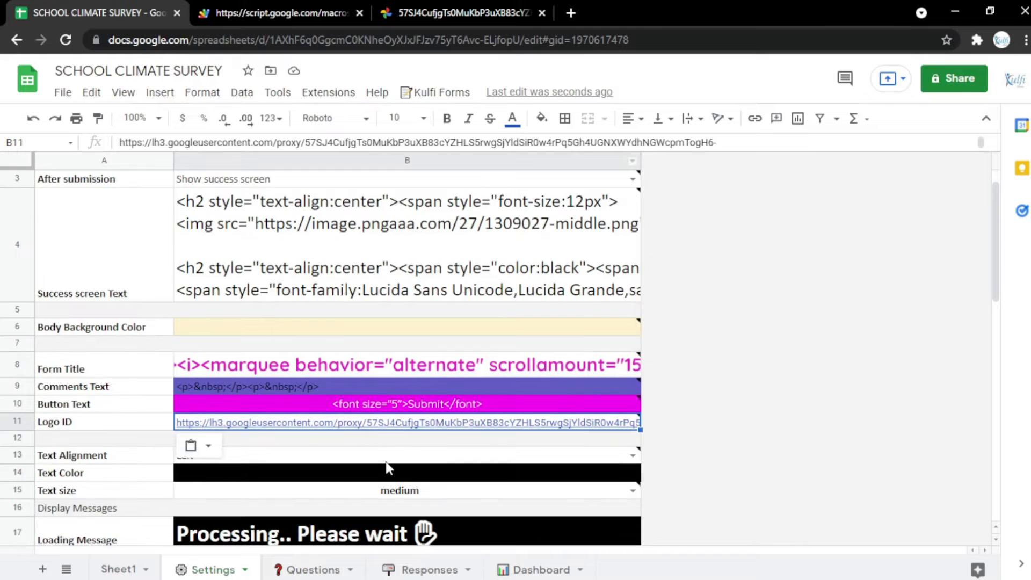
{"action": "left_click", "coordinate": [385, 458]}
{"action": "left_click", "coordinate": [462, 476]}
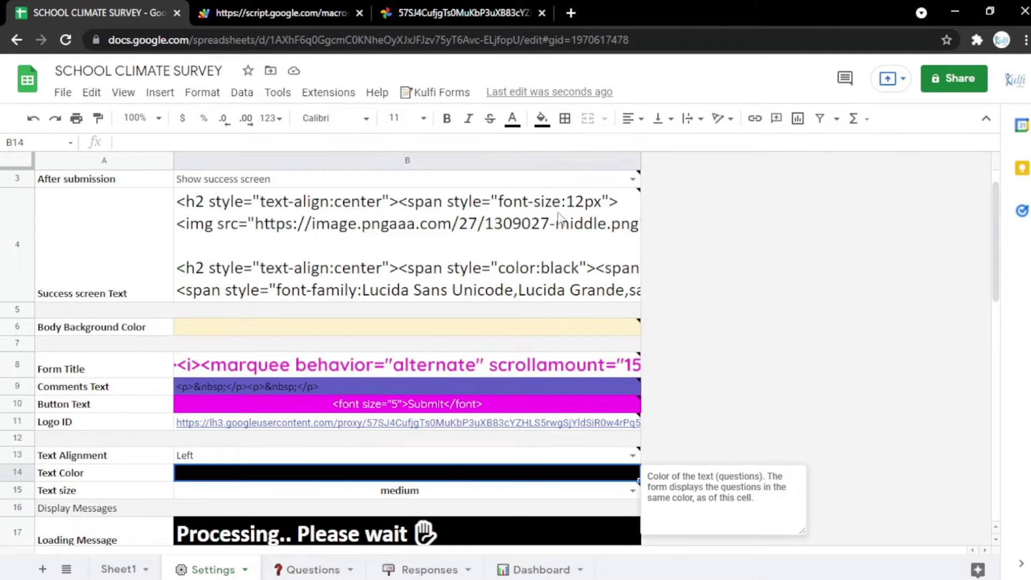
{"action": "left_click", "coordinate": [541, 118]}
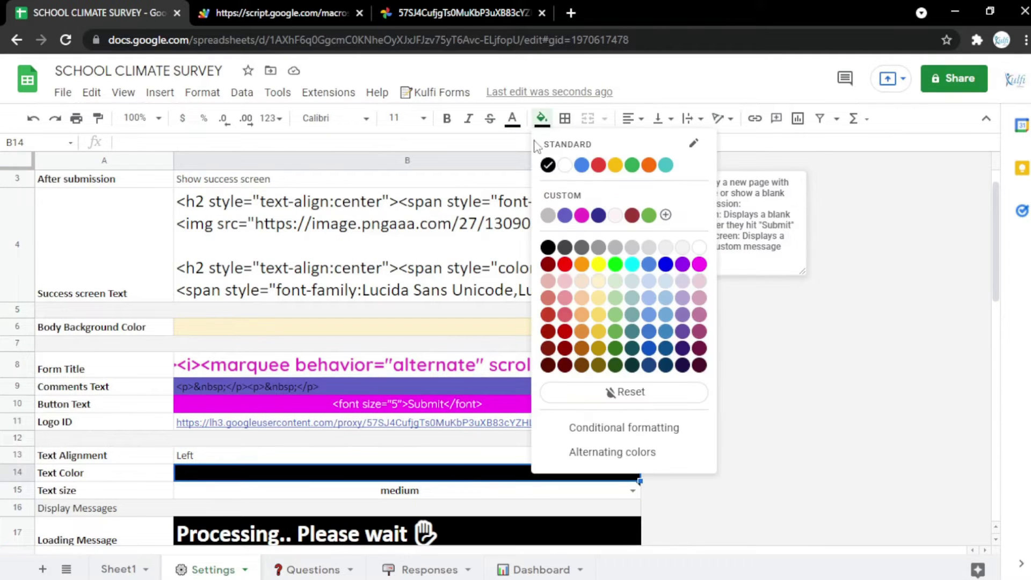
{"action": "left_click", "coordinate": [698, 266]}
{"action": "left_click", "coordinate": [326, 11]}
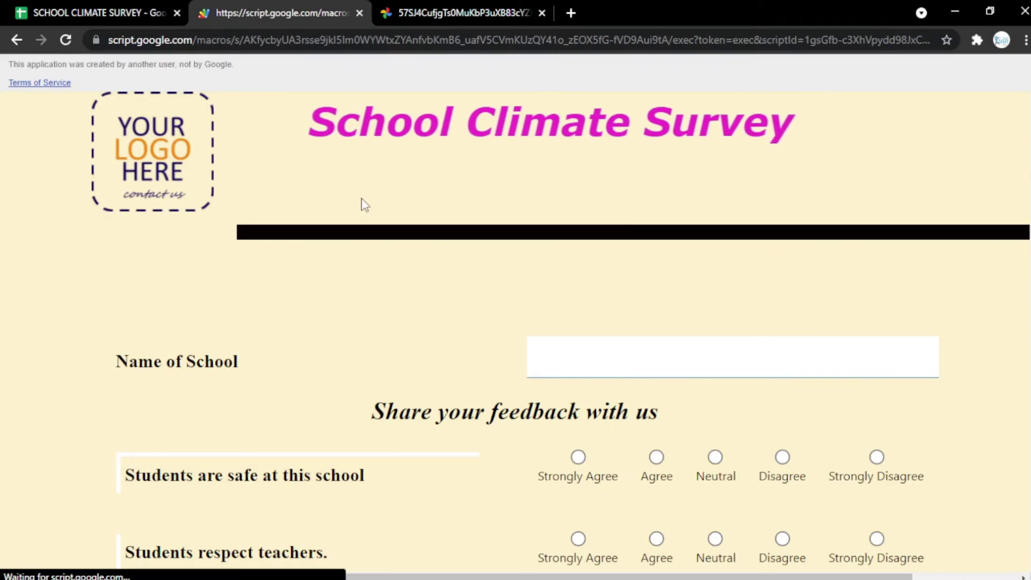
{"action": "scroll", "coordinate": [223, 483], "scroll_direction": "down", "scroll_amount": 10}
{"action": "scroll", "coordinate": [231, 234], "scroll_direction": "up", "scroll_amount": 10}
Step: Change the Loading Message in the Settings sheet to "Processing.. Please wait a minutes", keeping the hand emoji, and reload the web form
{"action": "left_click", "coordinate": [134, 11]}
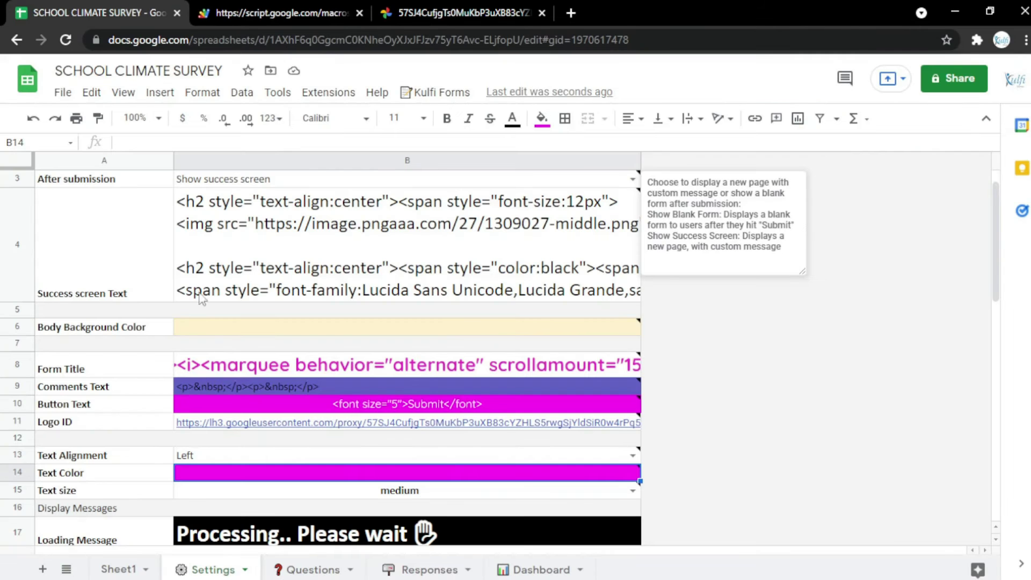
{"action": "scroll", "coordinate": [339, 502], "scroll_direction": "down", "scroll_amount": 3}
{"action": "double_click", "coordinate": [416, 355]}
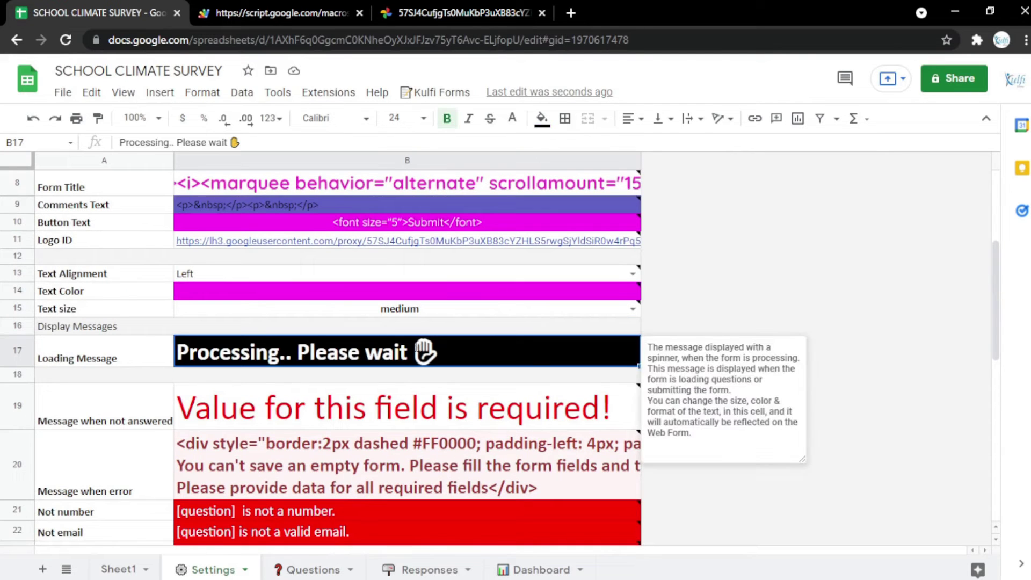
{"action": "type", "text": "a minutes"}
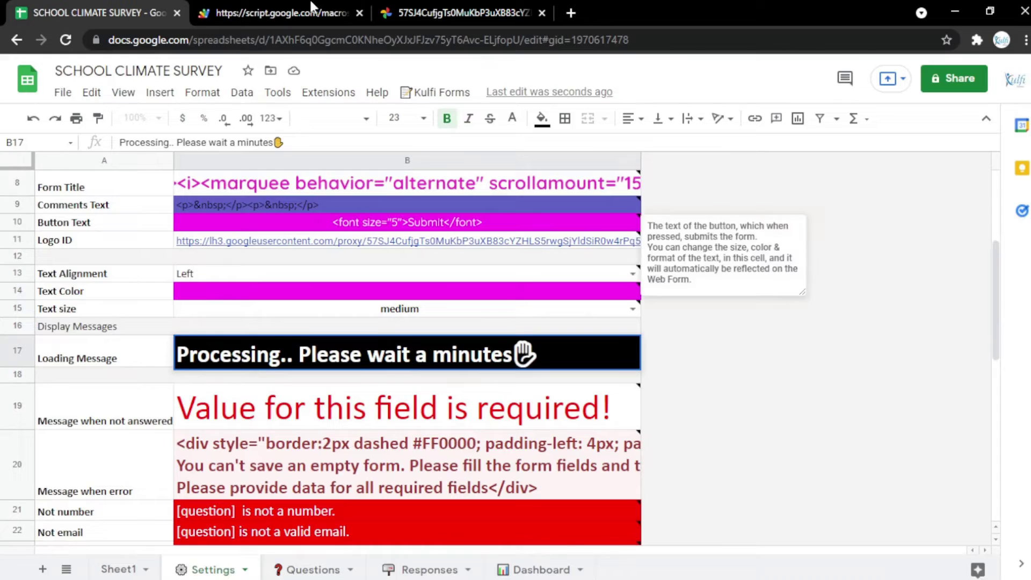
{"action": "left_click", "coordinate": [306, 11]}
{"action": "key", "text": "F5"}
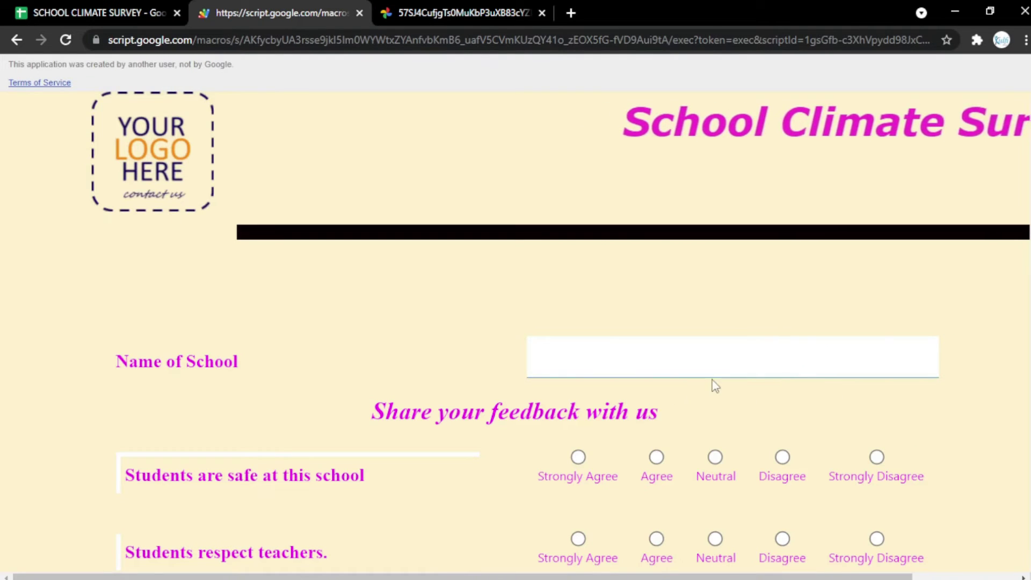
Step: Back in the Settings sheet, open the Form Title cell's HTML code for editing
{"action": "left_click", "coordinate": [77, 7]}
{"action": "scroll", "coordinate": [393, 321], "scroll_direction": "up", "scroll_amount": 3}
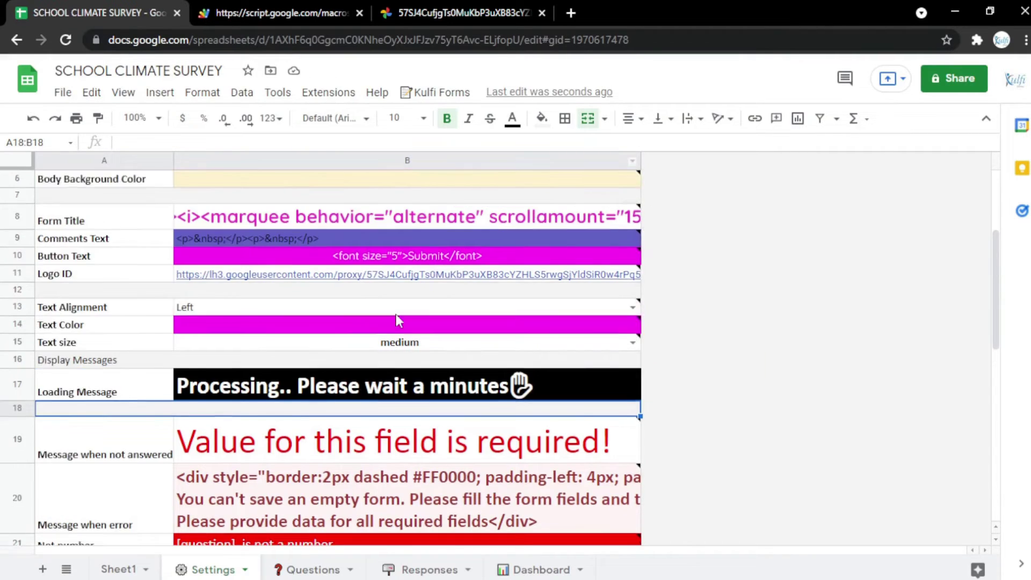
{"action": "double_click", "coordinate": [440, 349]}
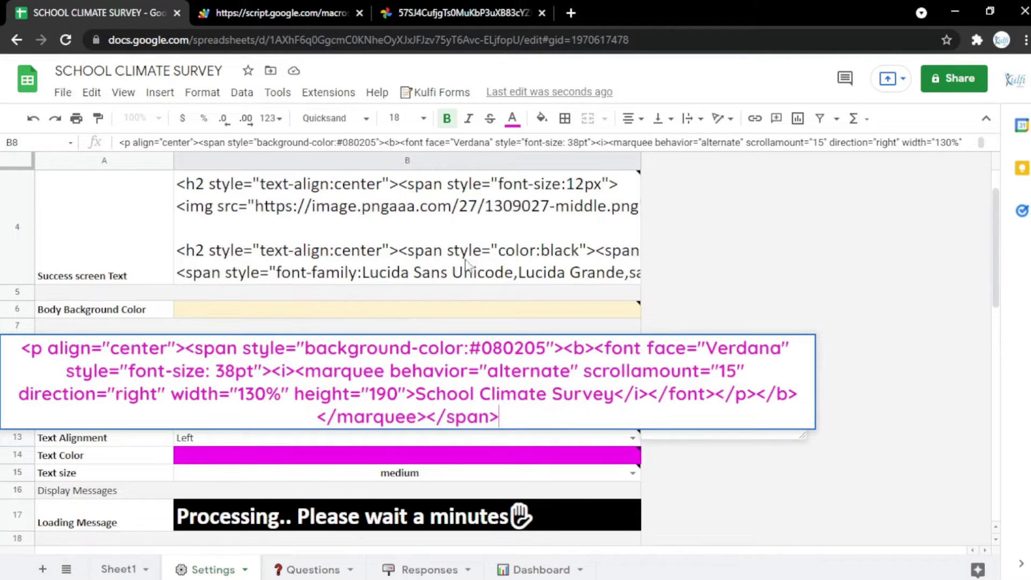
Step: Open the bookmarked html-online.com editor in a new browser tab, write "SCHOOL CLIMATE SURVEY" and colour the text magenta (#ff00ff)
{"action": "left_click", "coordinate": [570, 12]}
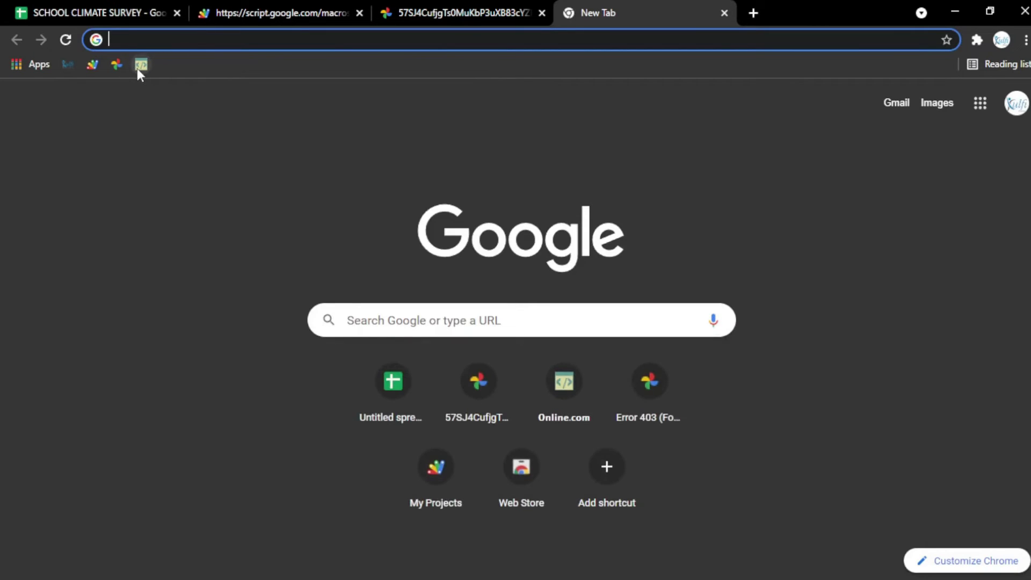
{"action": "left_click", "coordinate": [141, 65]}
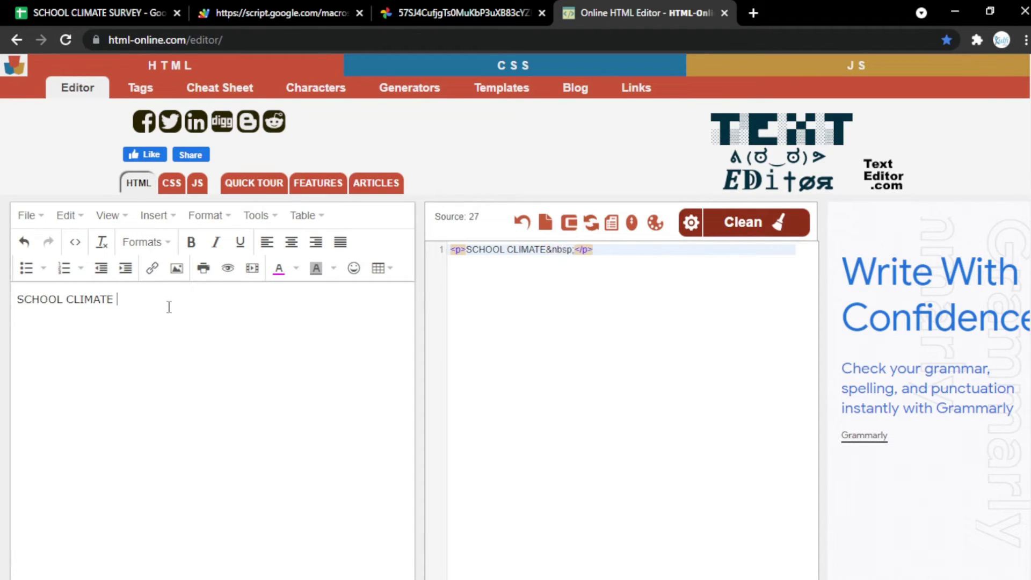
{"action": "triple_click", "coordinate": [169, 307]}
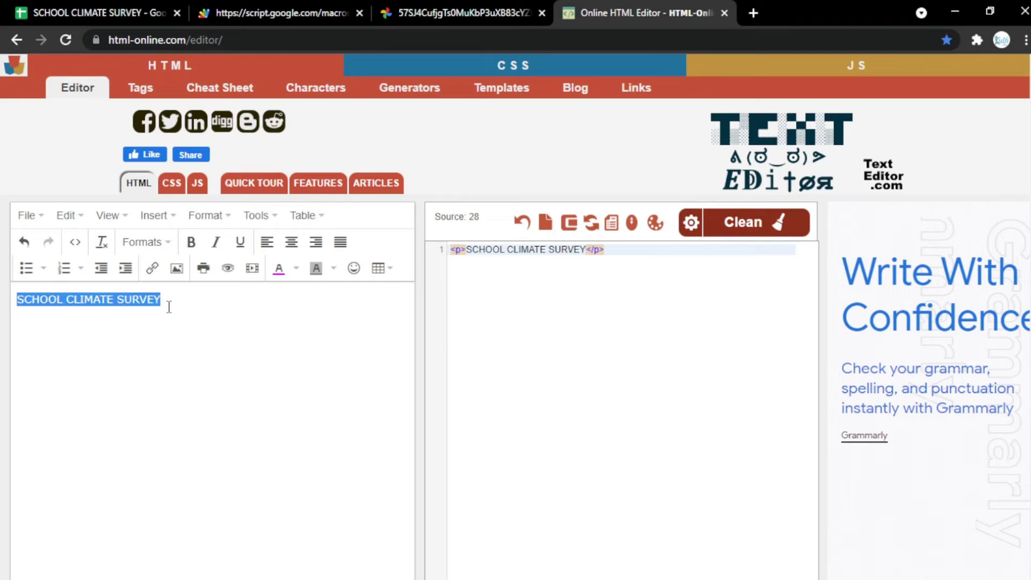
{"action": "left_click", "coordinate": [296, 269]}
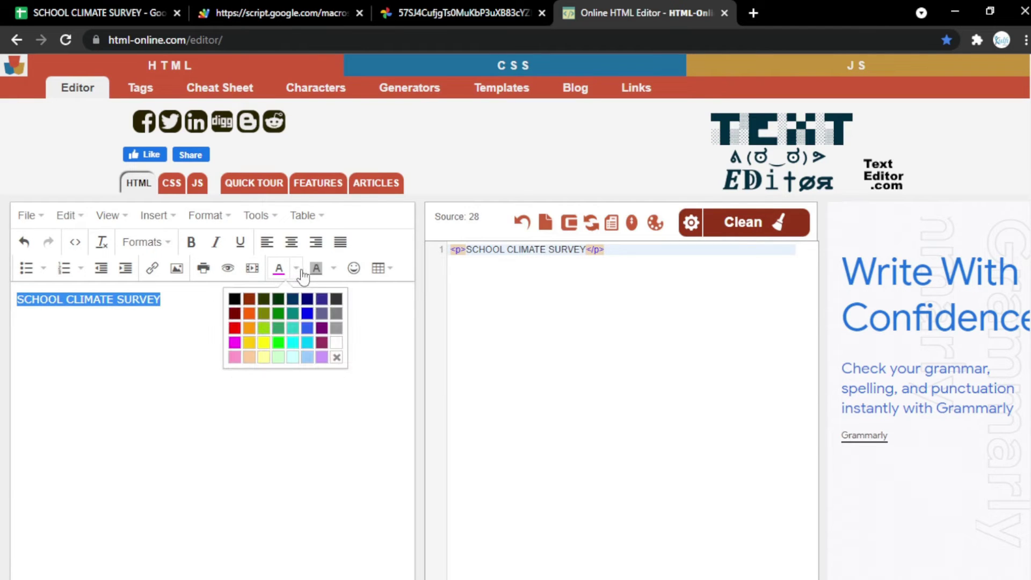
{"action": "left_click", "coordinate": [234, 343]}
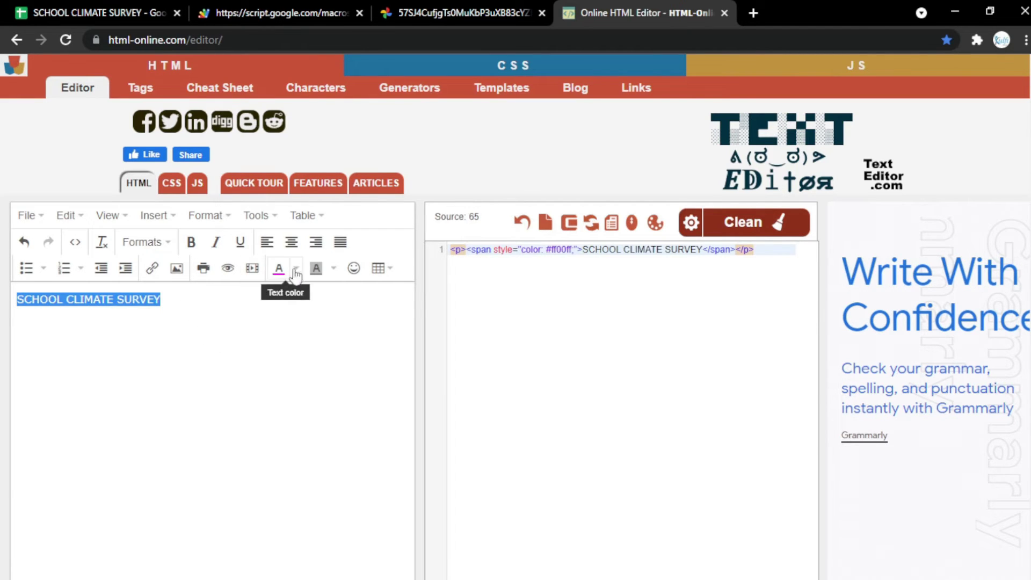
Step: Centre the title text, make it bold and italic, and format it as Heading 1
{"action": "left_click", "coordinate": [301, 245]}
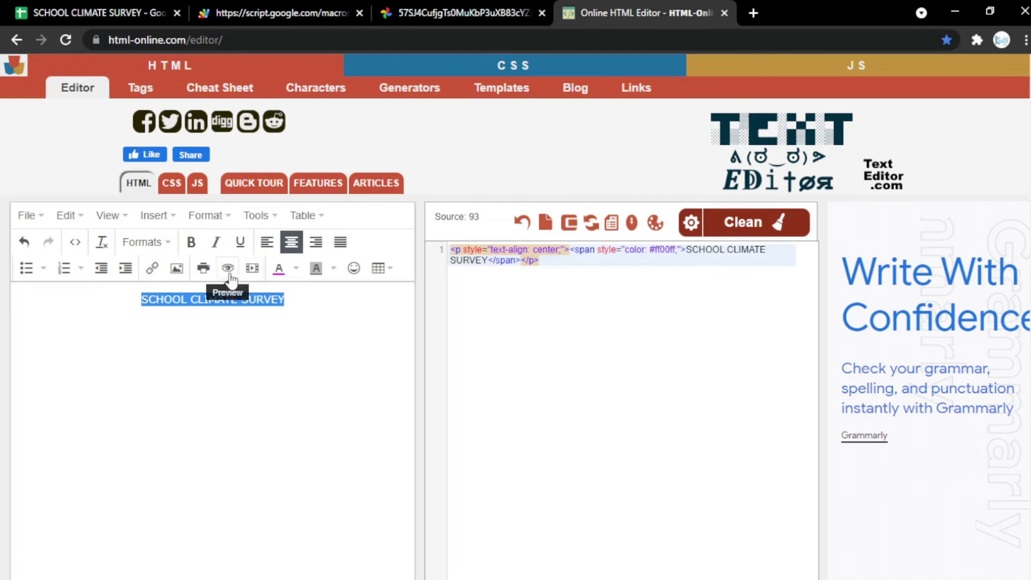
{"action": "left_click", "coordinate": [191, 243]}
{"action": "left_click", "coordinate": [215, 243]}
{"action": "left_click", "coordinate": [156, 248]}
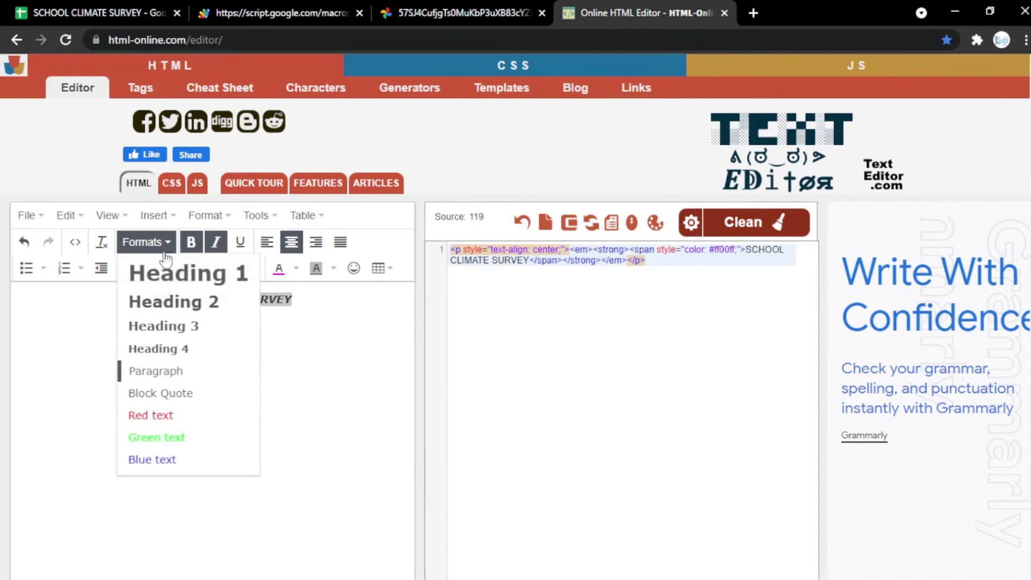
{"action": "left_click", "coordinate": [158, 273]}
{"action": "left_click", "coordinate": [207, 309]}
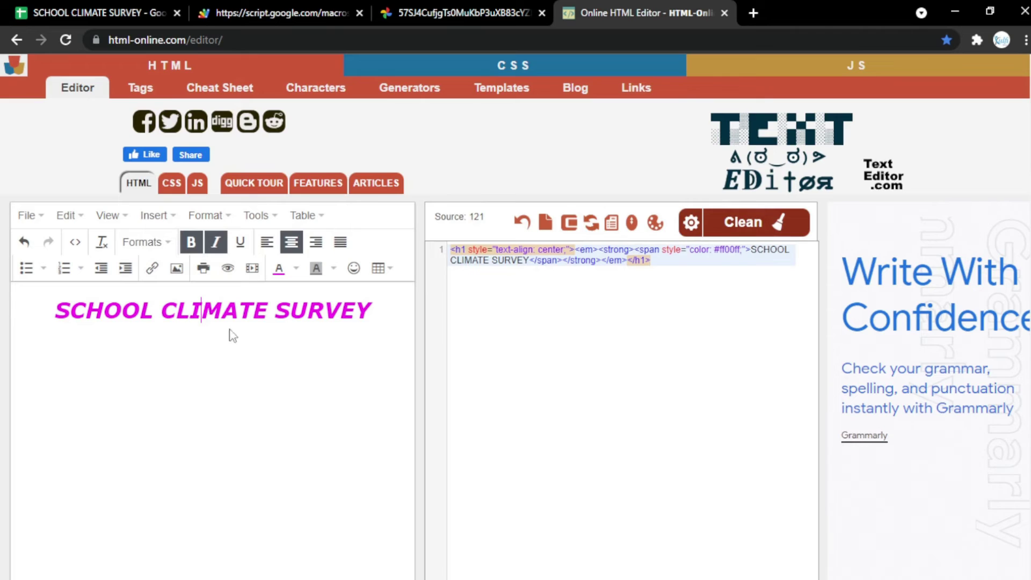
Step: Replace the Form Title code in the Google Sheets Settings sheet with the styled title's HTML source and reload the web form
{"action": "left_click_drag", "start_coordinate": [700, 259], "coordinate": [462, 242]}
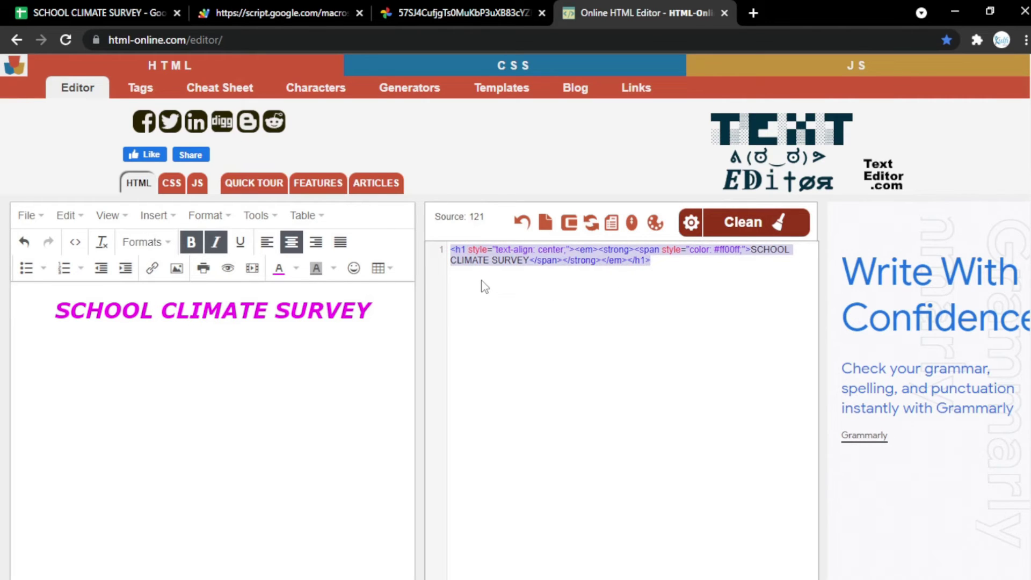
{"action": "left_click", "coordinate": [139, 12]}
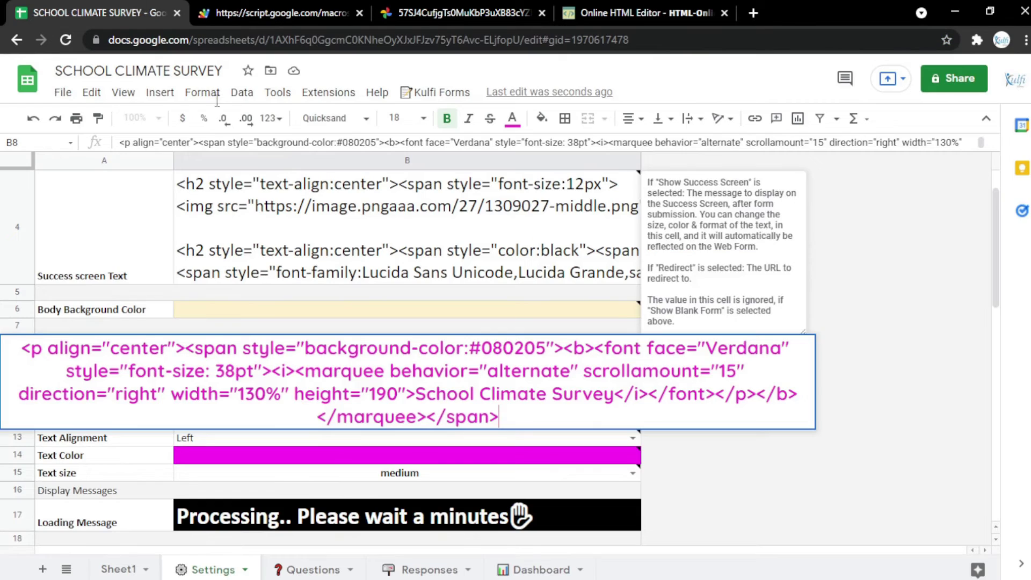
{"action": "key", "text": "ctrl+a"}
{"action": "key", "text": "ctrl+v"}
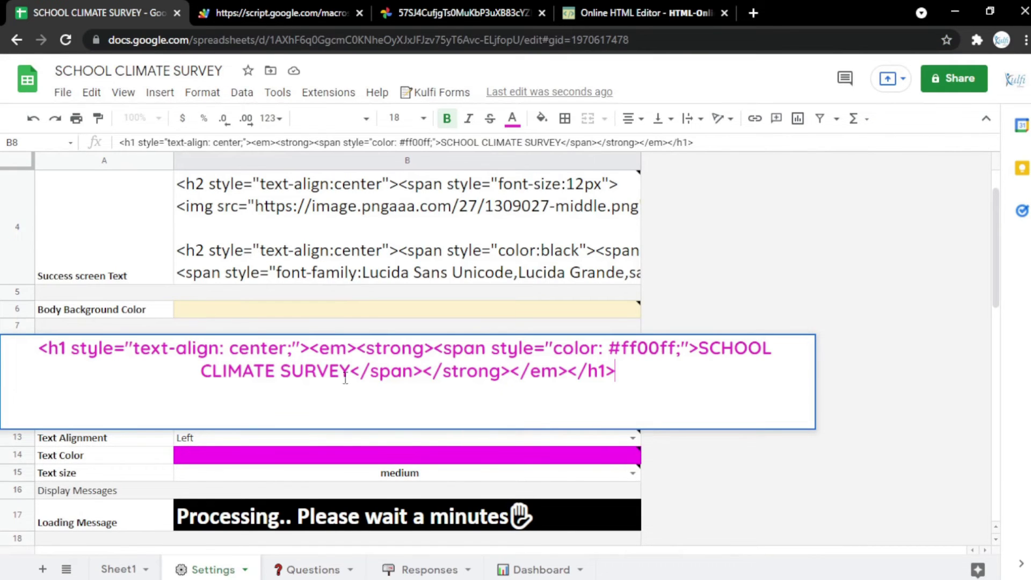
{"action": "left_click", "coordinate": [408, 306]}
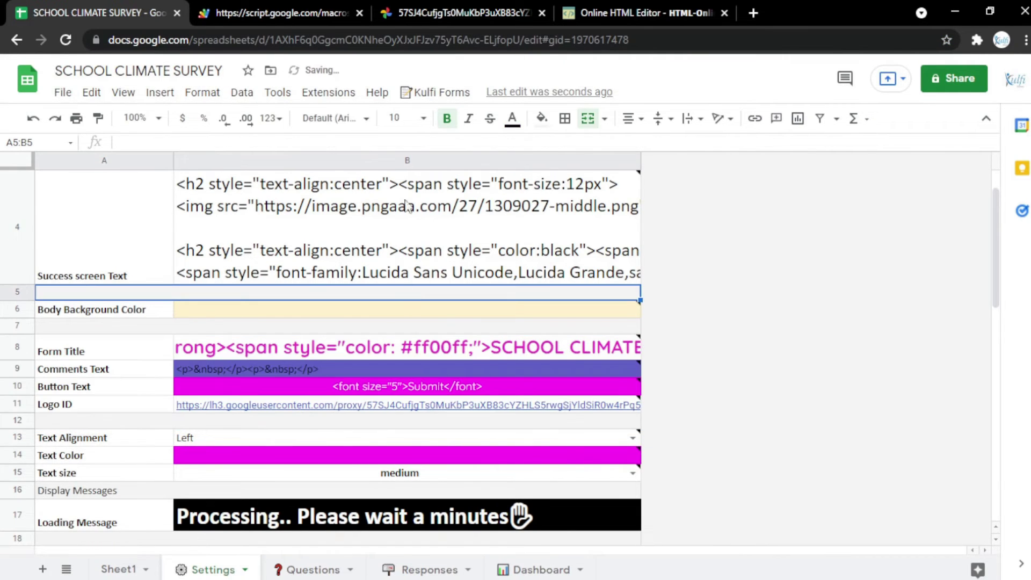
{"action": "left_click", "coordinate": [277, 12]}
{"action": "key", "text": "F5"}
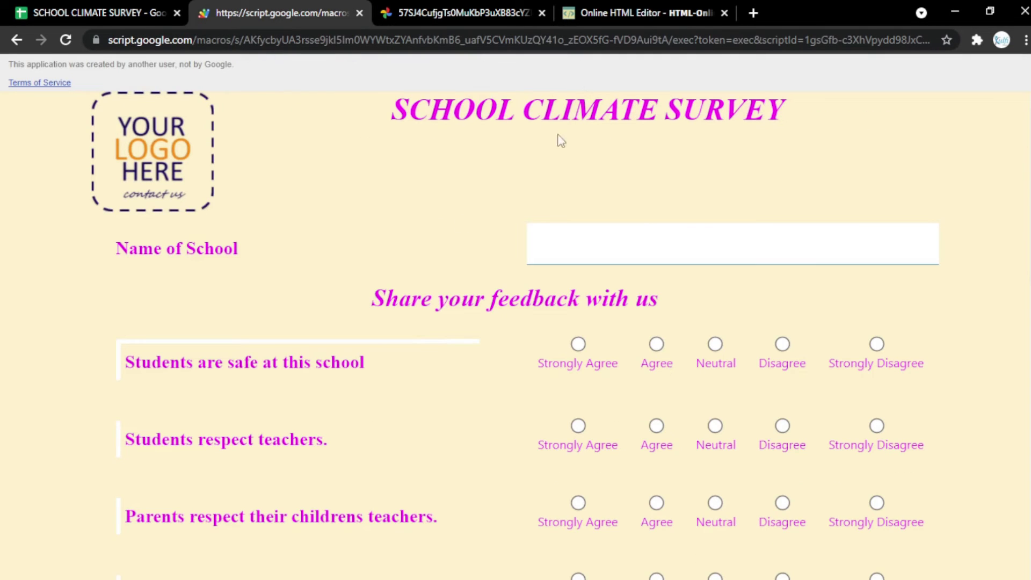
Step: Look at the Responses sheet, and on the web form enter "Vocation High School" and answer the first three statements Agree, Agree and Neutral
{"action": "left_click", "coordinate": [108, 10]}
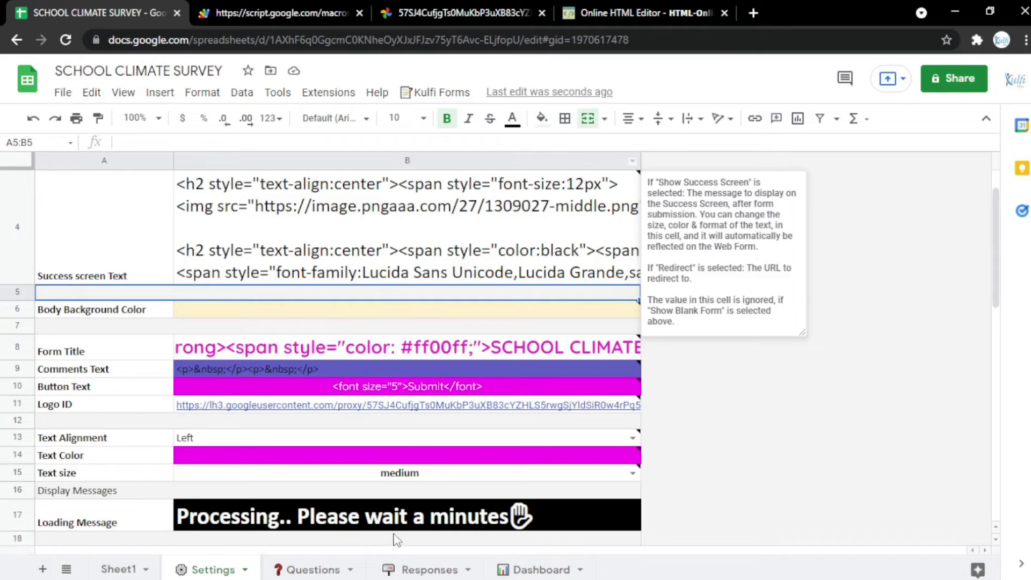
{"action": "left_click", "coordinate": [397, 568]}
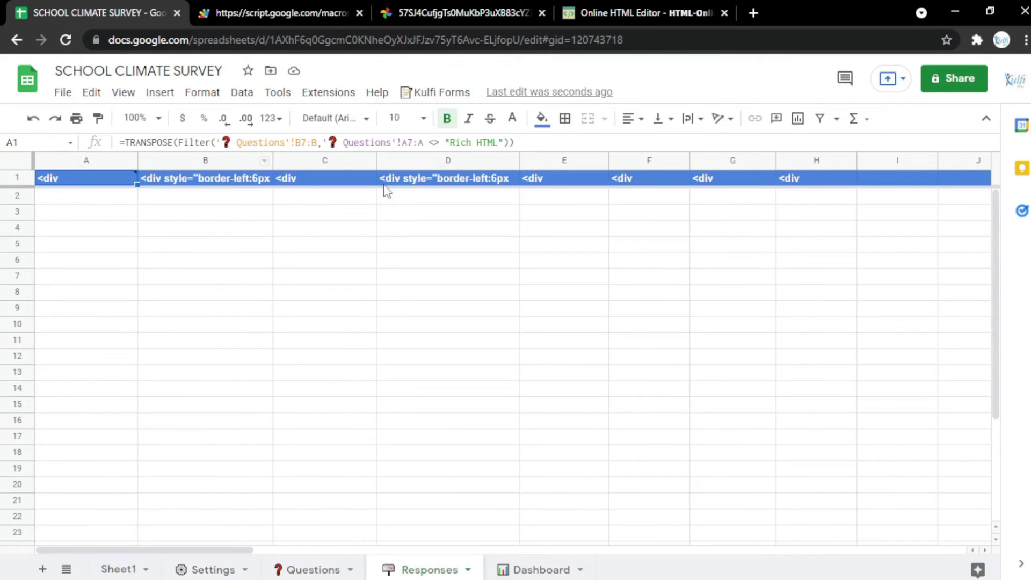
{"action": "left_click", "coordinate": [270, 8]}
{"action": "left_click", "coordinate": [596, 247]}
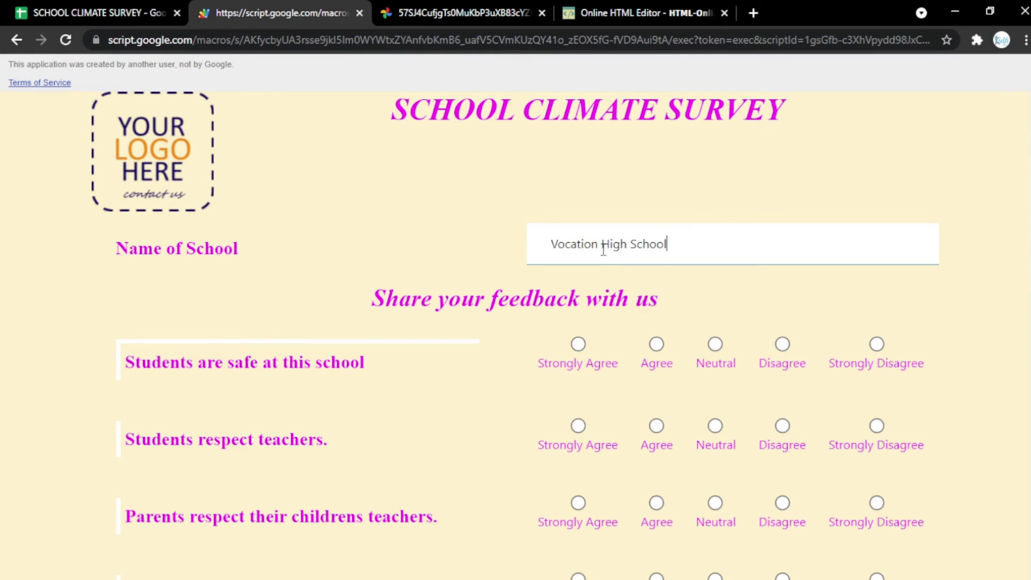
{"action": "left_click", "coordinate": [656, 344]}
{"action": "left_click", "coordinate": [656, 426]}
{"action": "left_click", "coordinate": [715, 503]}
Step: Answer the next six survey statements, from teacher relationships to the evaluation system, with Agree, Strongly Agree, Agree, Agree, Neutral and Neutral
{"action": "scroll", "coordinate": [723, 505], "scroll_direction": "down", "scroll_amount": 2}
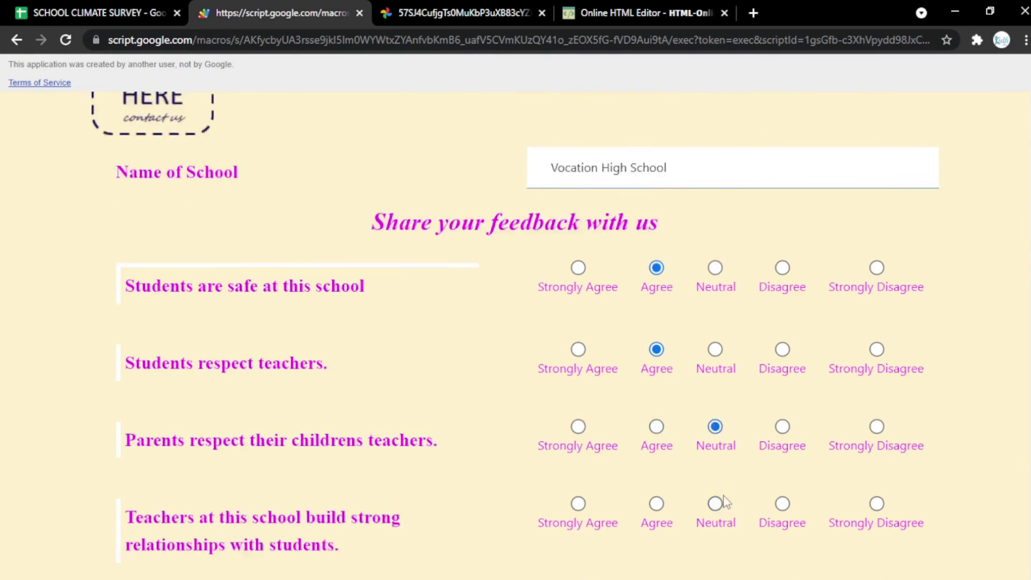
{"action": "scroll", "coordinate": [726, 503], "scroll_direction": "down", "scroll_amount": 3}
{"action": "left_click", "coordinate": [656, 352]}
{"action": "left_click", "coordinate": [578, 456]}
{"action": "scroll", "coordinate": [655, 481], "scroll_direction": "down", "scroll_amount": 3}
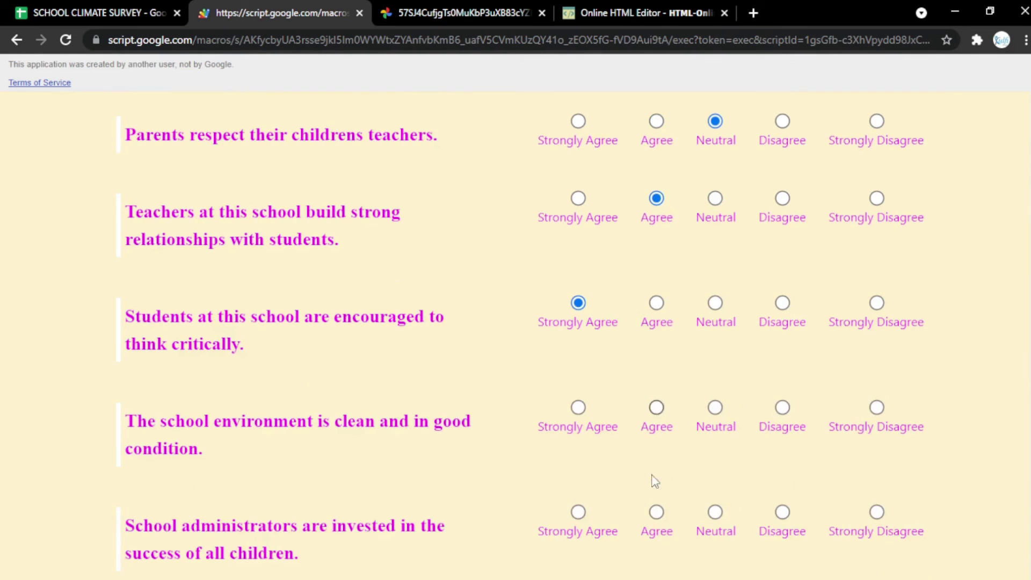
{"action": "left_click", "coordinate": [656, 407]}
{"action": "left_click", "coordinate": [656, 512]}
{"action": "scroll", "coordinate": [676, 493], "scroll_direction": "down", "scroll_amount": 4}
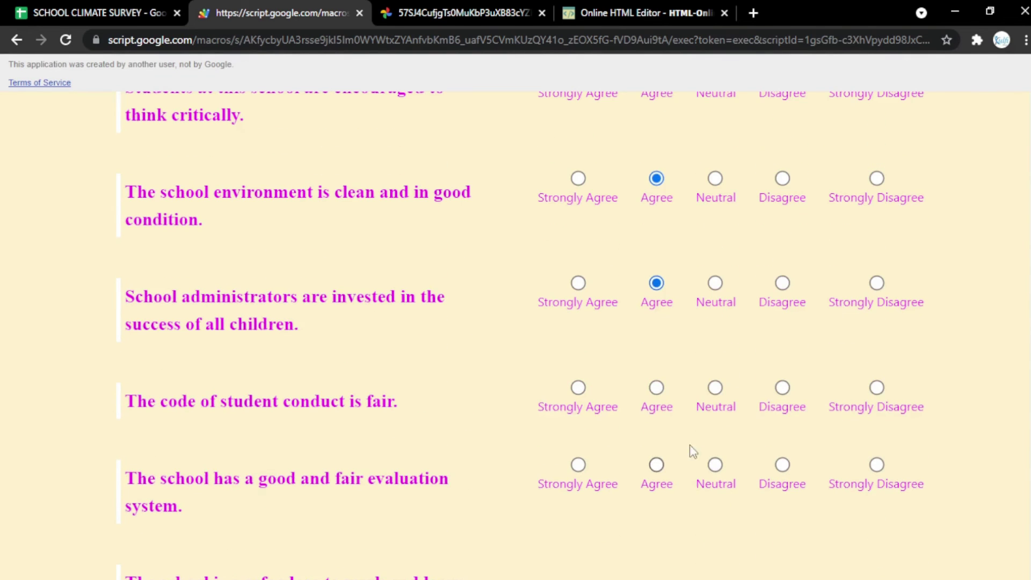
{"action": "left_click", "coordinate": [715, 387]}
{"action": "left_click", "coordinate": [714, 464]}
{"action": "scroll", "coordinate": [717, 480], "scroll_direction": "down", "scroll_amount": 3}
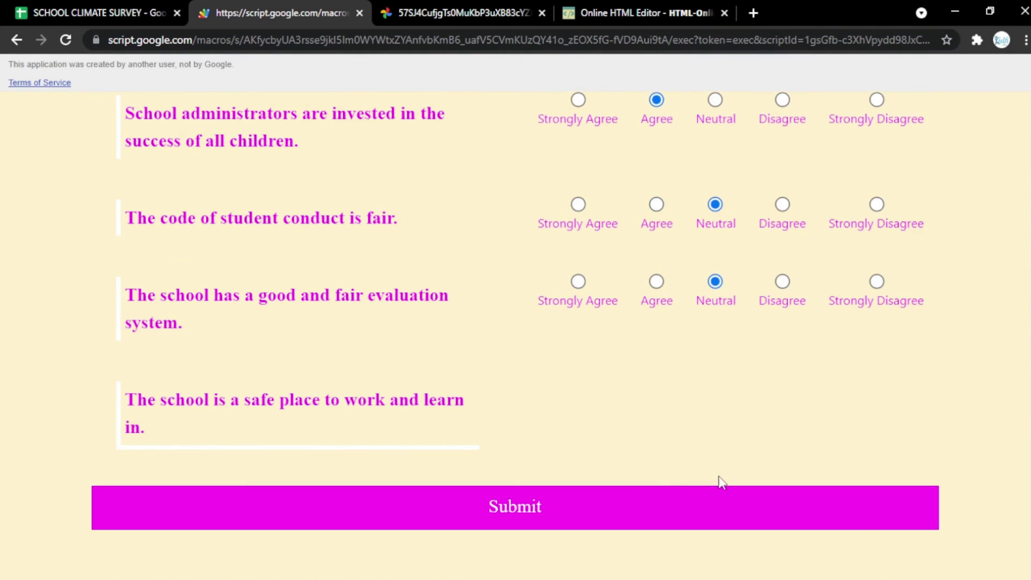
Step: Submit the completed survey, check the recorded answers in the Responses sheet and return to the web form
{"action": "left_click", "coordinate": [603, 516]}
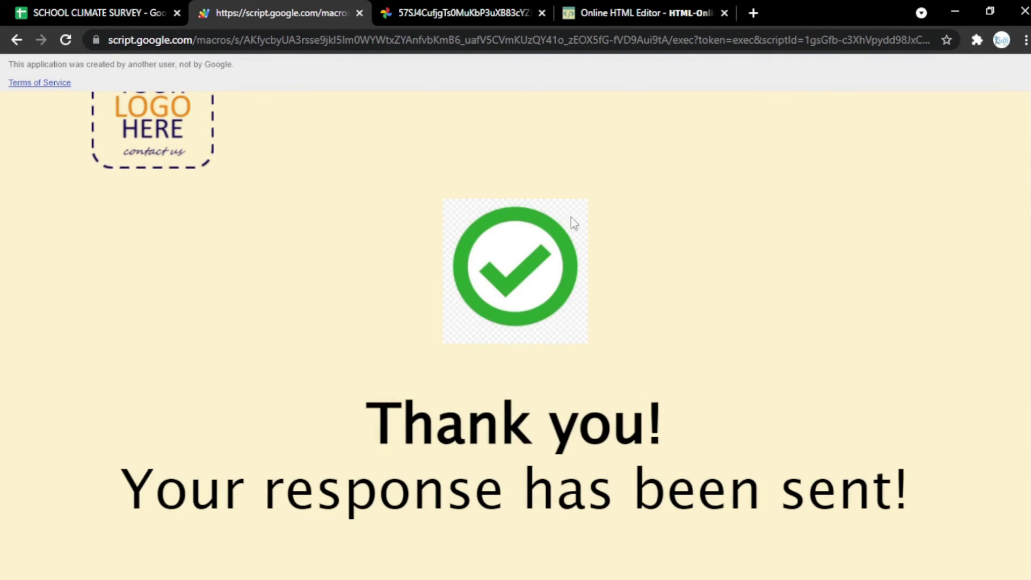
{"action": "left_click", "coordinate": [97, 8]}
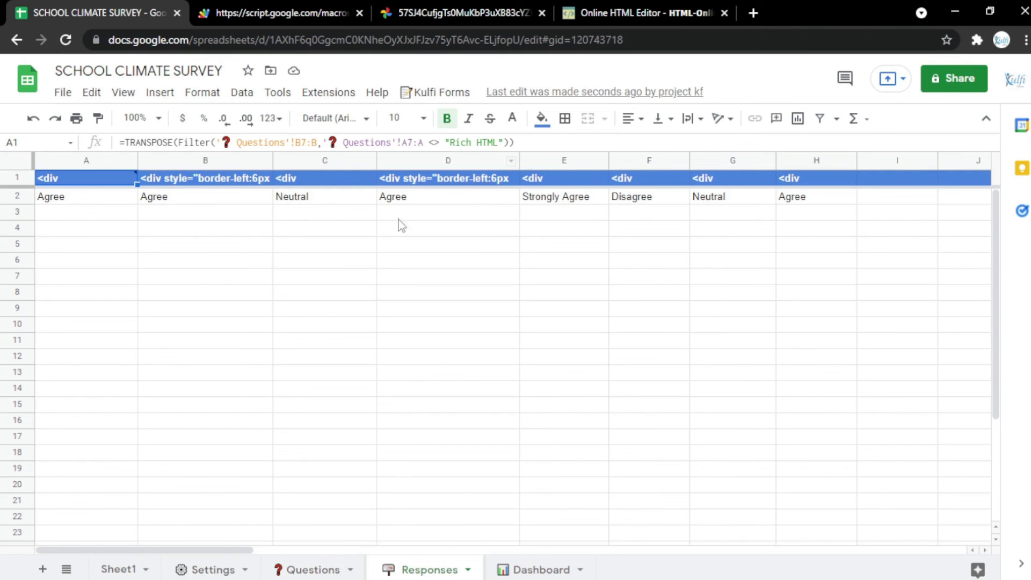
{"action": "left_click", "coordinate": [261, 8]}
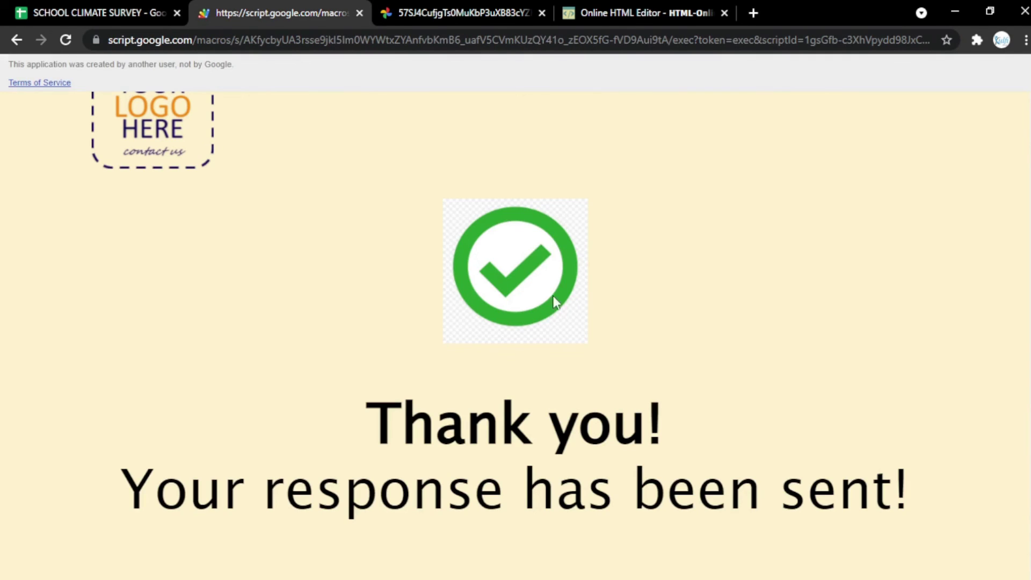